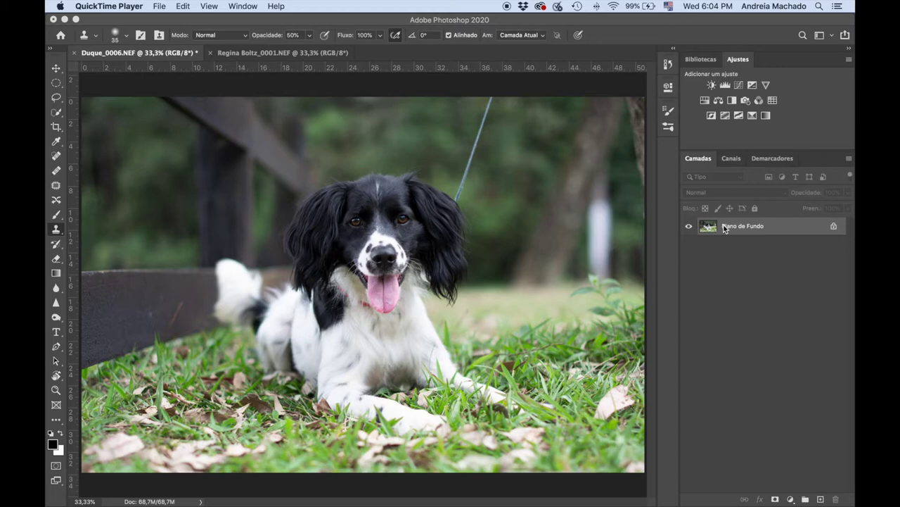
Duplicate the Plano de Fundo layer so the retouching happens on a separate copy
left_click(741, 260)
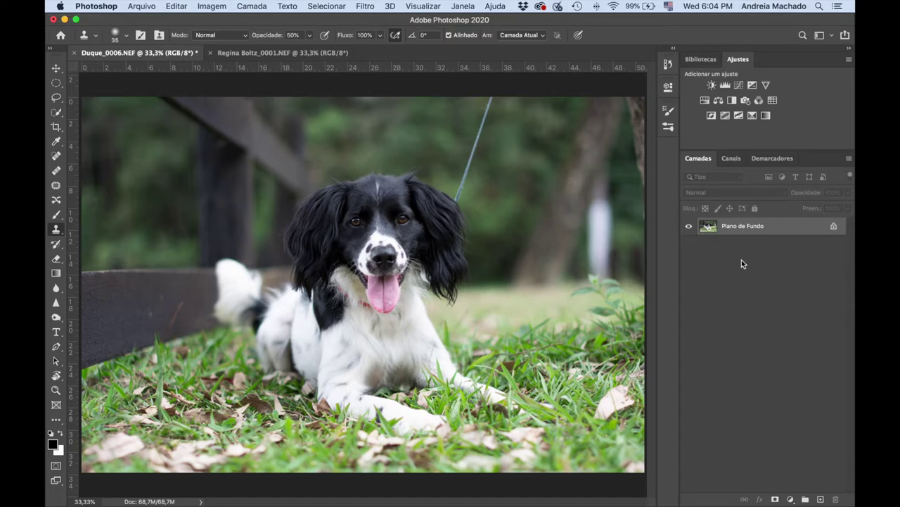
key("super+j")
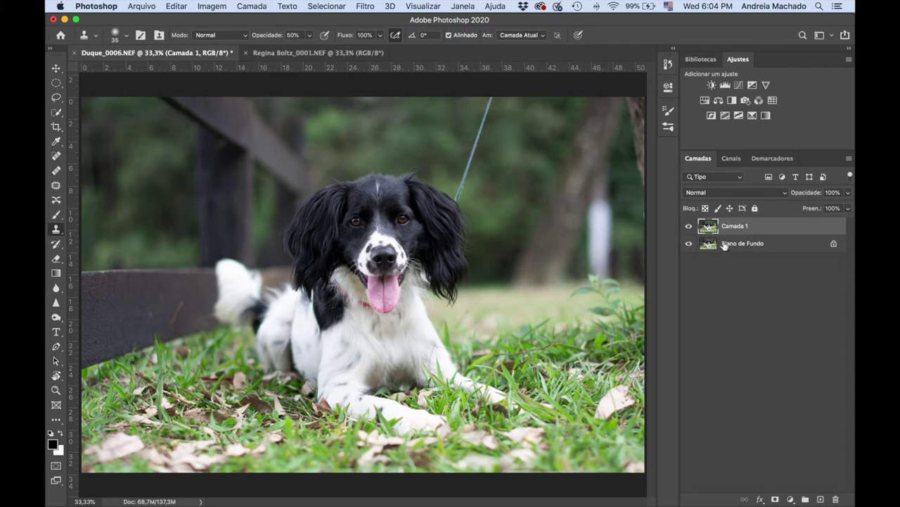
key("BackSpace")
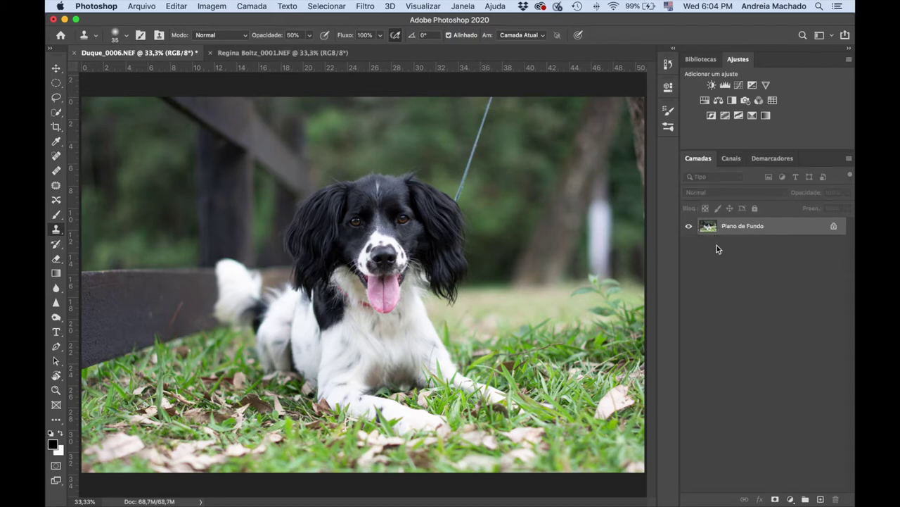
key("super+j")
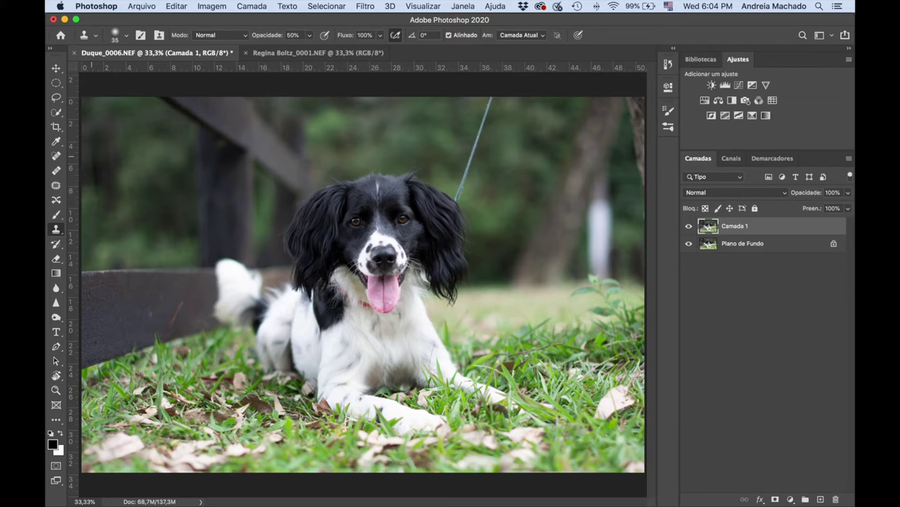
Outline the leash closely with the Patch tool, from the photo's upper edge to just above the dog's ear
left_click(56, 186)
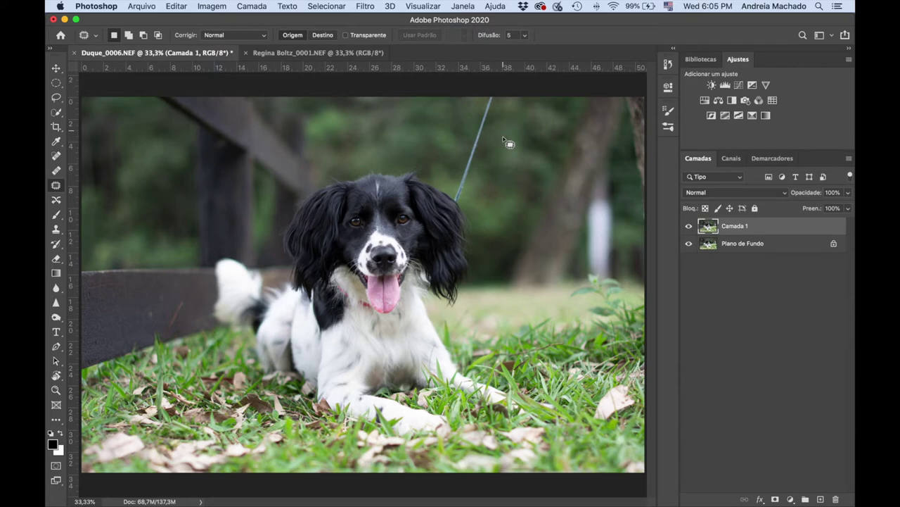
mouse_move(491, 97)
left_mouse_down()
mouse_move(474, 161)
mouse_move(460, 169)
mouse_move(464, 195)
mouse_move(492, 98)
left_mouse_up()
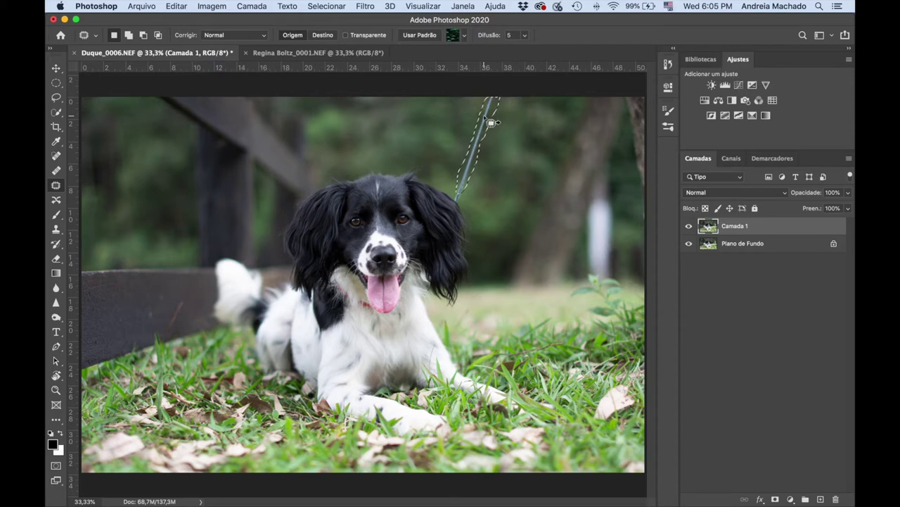
key("super+equal")
key("super+equal")
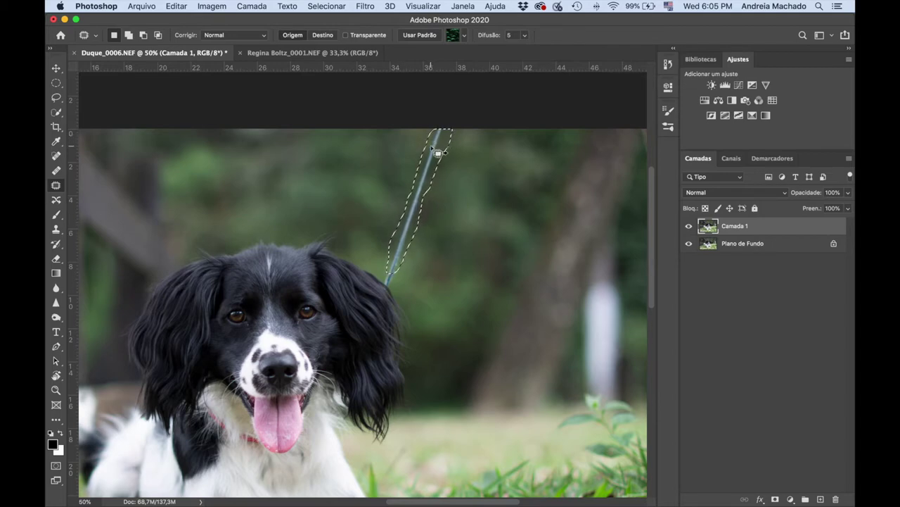
key("super+d")
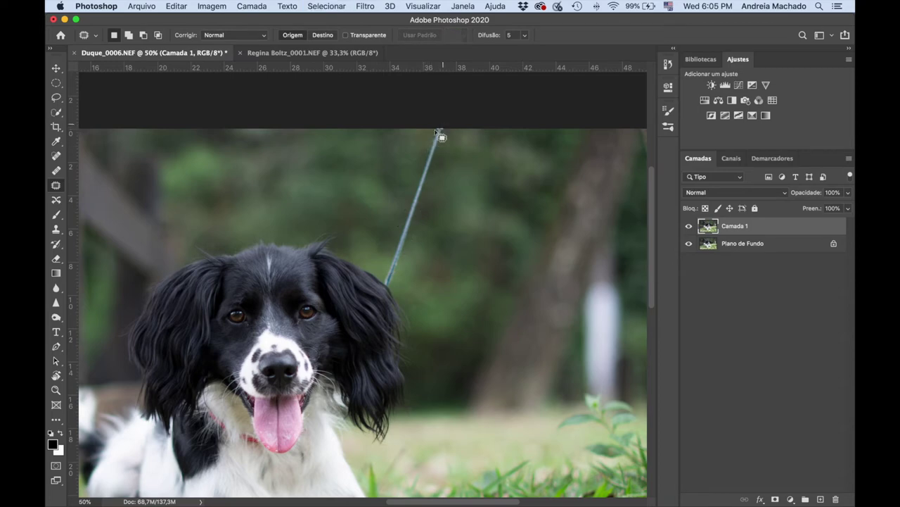
mouse_move(431, 144)
left_mouse_down()
mouse_move(416, 187)
mouse_move(450, 152)
mouse_move(456, 131)
left_mouse_up()
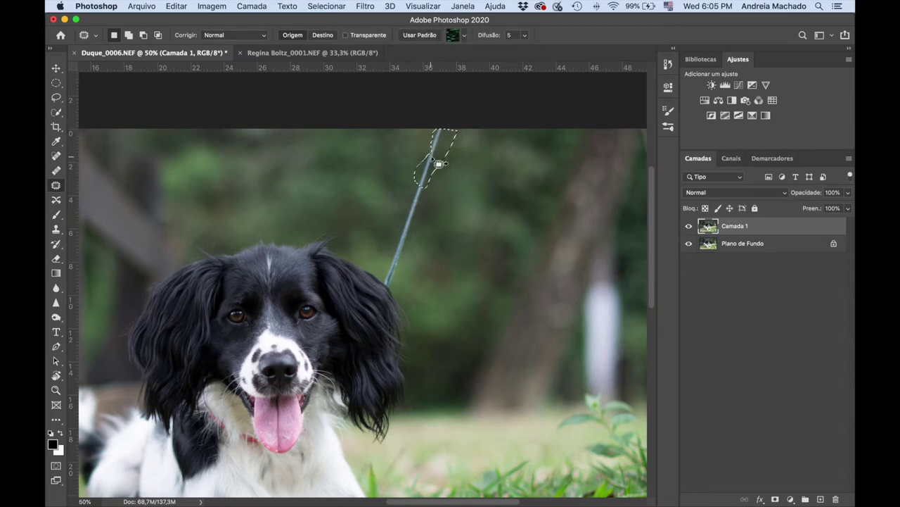
key("super+d")
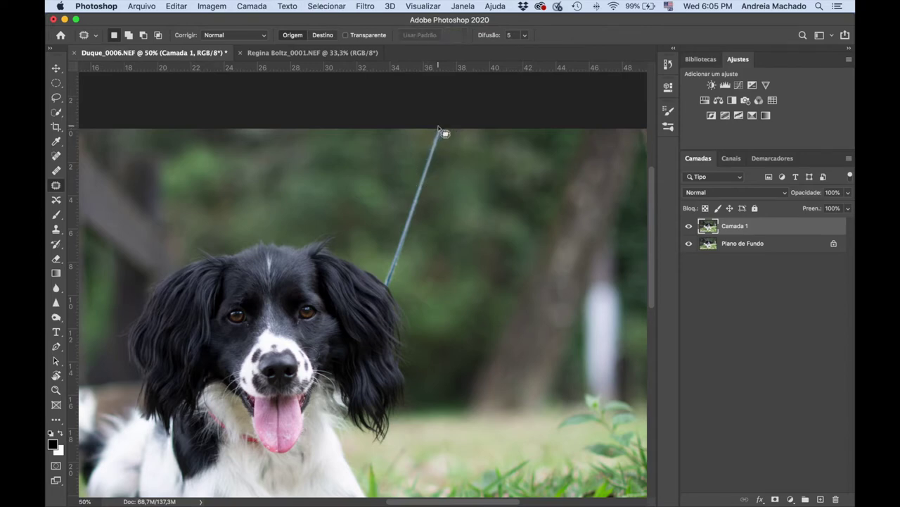
mouse_move(420, 163)
left_mouse_down()
mouse_move(389, 249)
mouse_move(399, 272)
mouse_move(448, 132)
left_mouse_up()
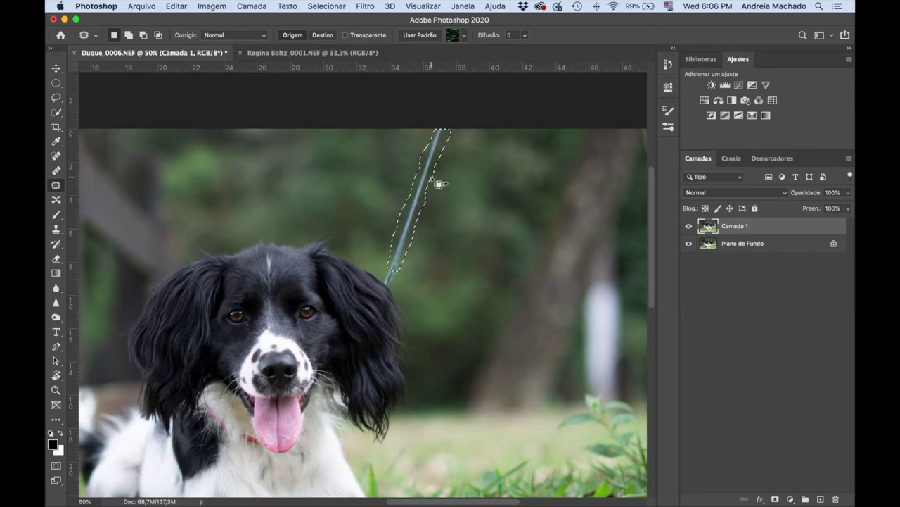
Fill the outlined leash with Sensível a conteúdo in Normal mode at 100% opacity, and clear the selection
left_click(173, 9)
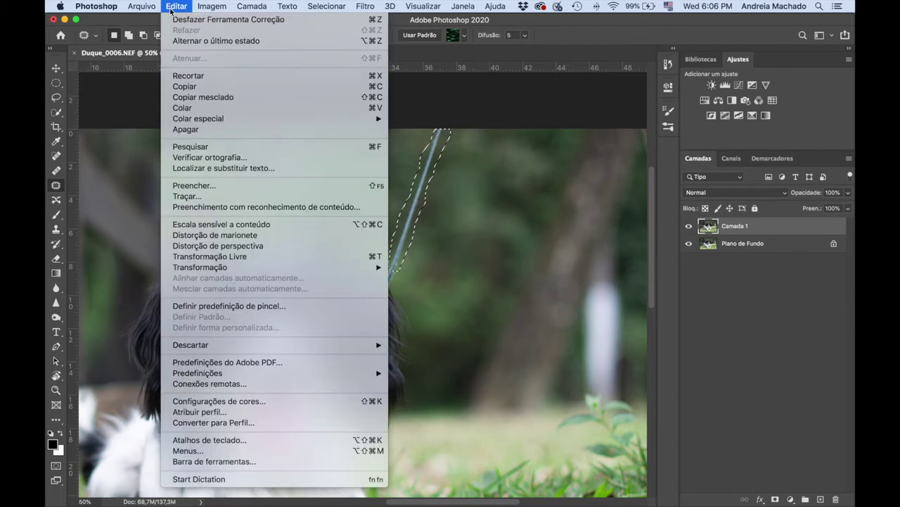
left_click(190, 187)
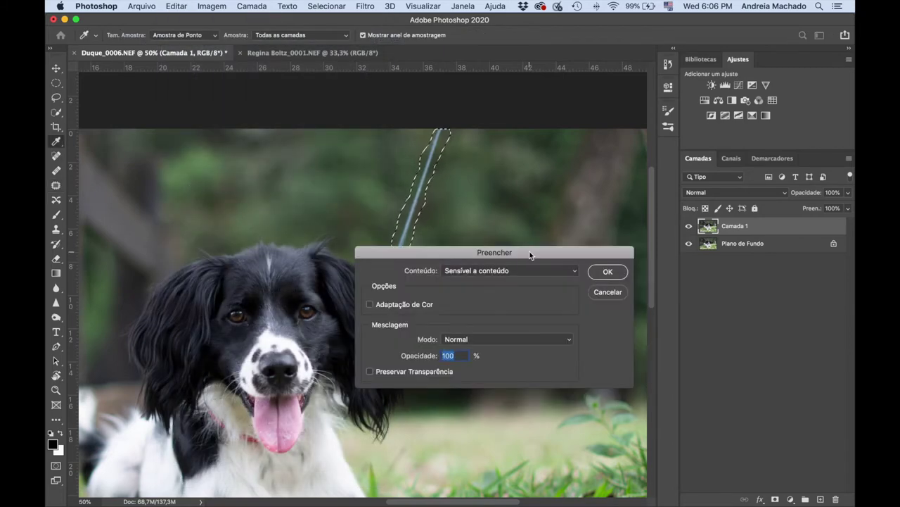
left_click_drag(542, 248, 561, 262)
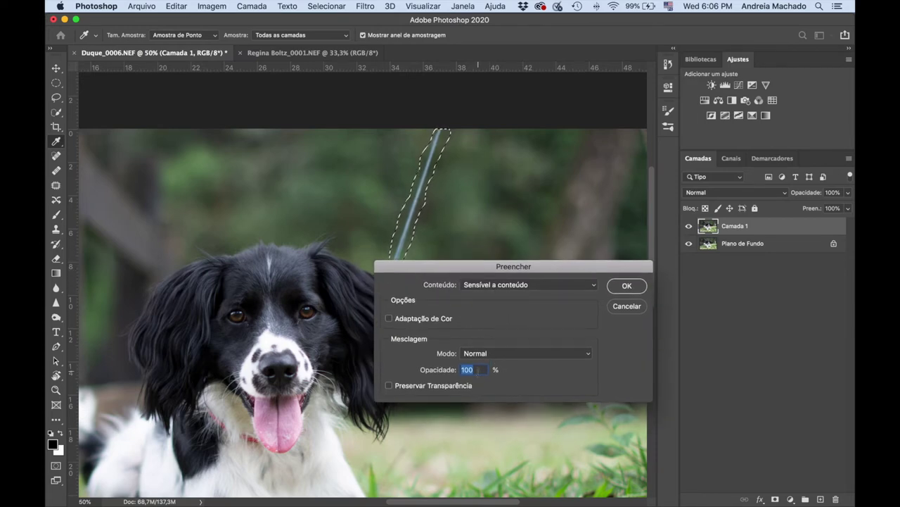
left_click(630, 285)
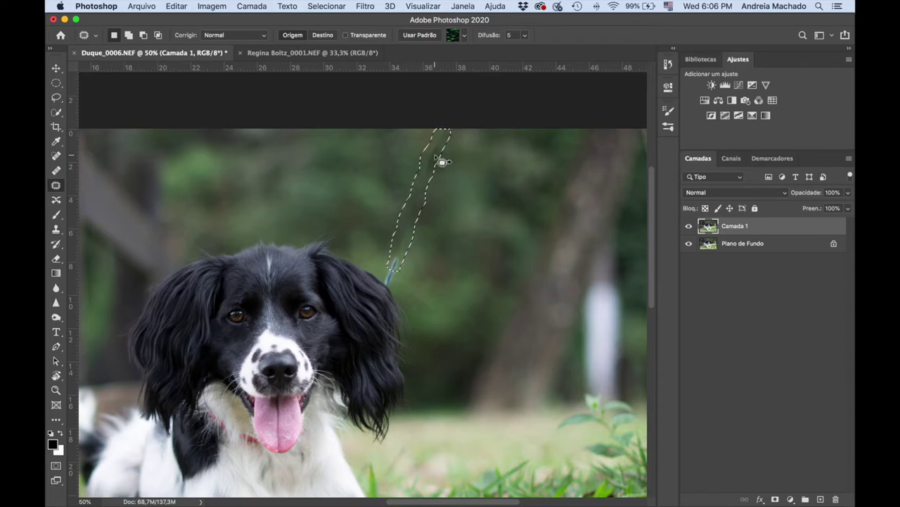
key("super+d")
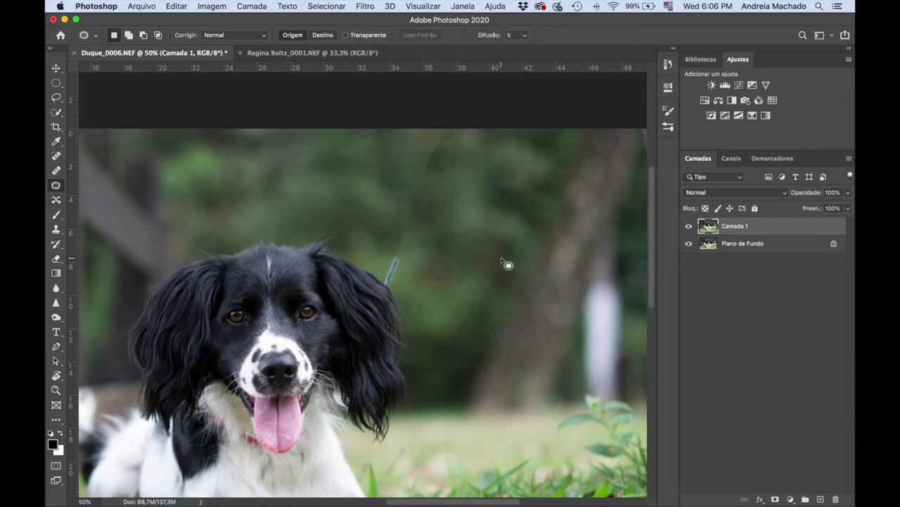
Patch the faint seam along the leash's former path with nearby blurred background, and clear the selection
scroll(502, 261, "up", 3)
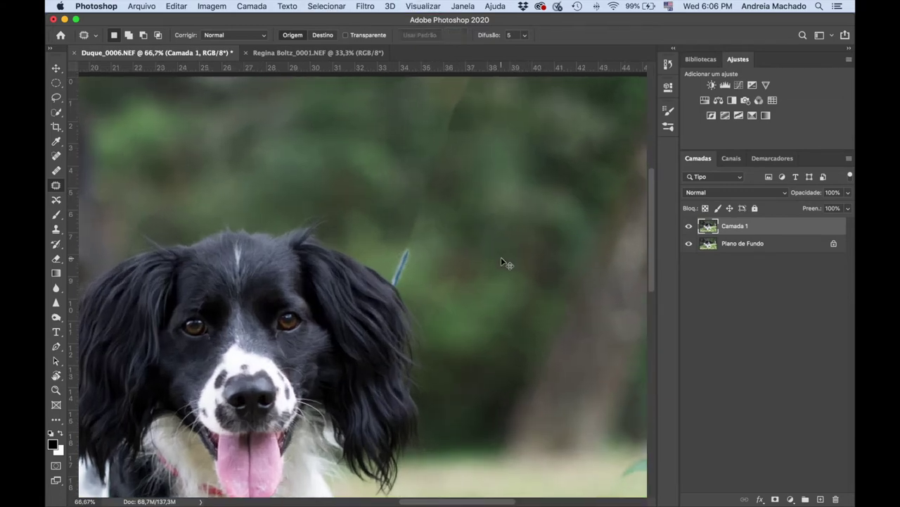
scroll(502, 262, "up", 3)
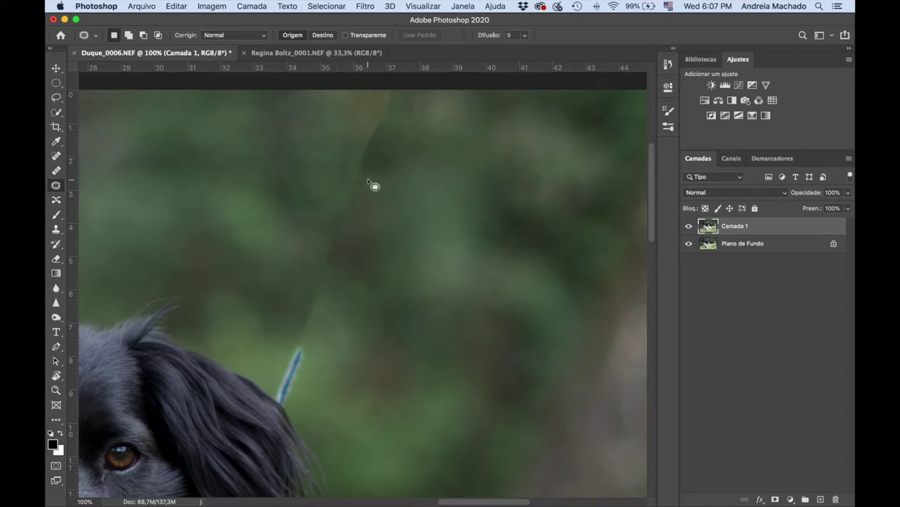
mouse_move(367, 171)
left_mouse_down()
mouse_move(344, 216)
mouse_move(373, 219)
mouse_move(369, 180)
left_mouse_up()
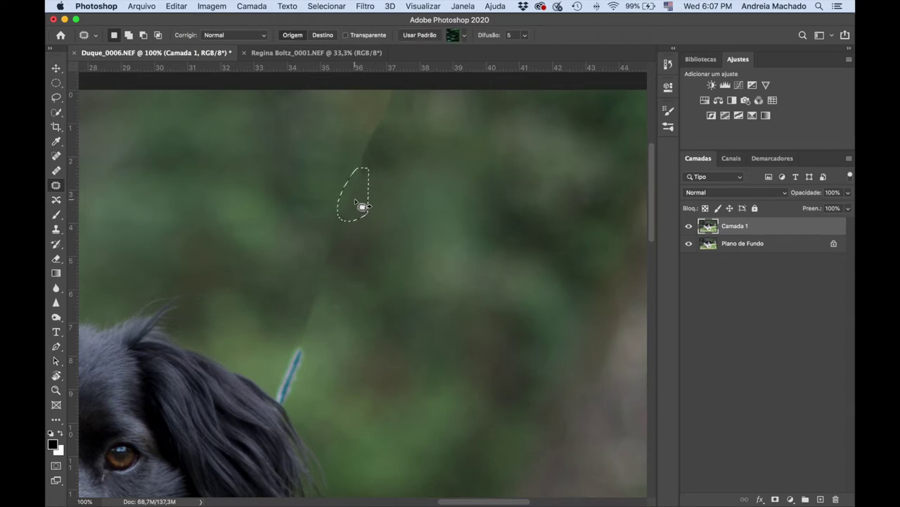
left_click_drag(358, 209, 372, 217)
mouse_move(382, 153)
left_mouse_down()
mouse_move(370, 145)
mouse_move(375, 173)
mouse_move(393, 164)
left_mouse_up()
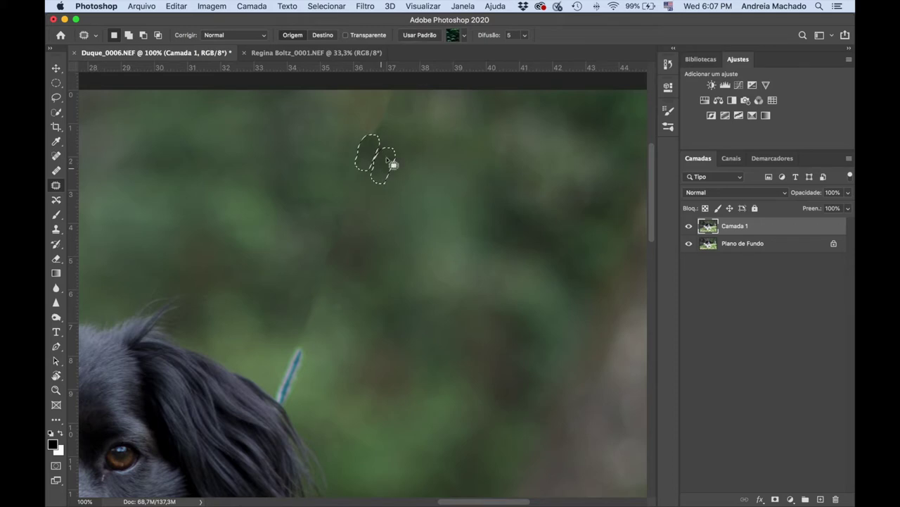
key("ctrl+d")
left_click_drag(378, 125, 385, 142)
mouse_move(342, 209)
left_mouse_down()
mouse_move(354, 218)
mouse_move(349, 247)
mouse_move(346, 240)
mouse_move(362, 246)
mouse_move(394, 232)
left_mouse_up()
key("ctrl+d")
mouse_move(334, 171)
left_mouse_down()
mouse_move(345, 190)
mouse_move(365, 167)
mouse_move(365, 189)
mouse_move(379, 182)
mouse_move(397, 214)
left_mouse_up()
key("ctrl+d")
key("ctrl+d")
key("ctrl+0")
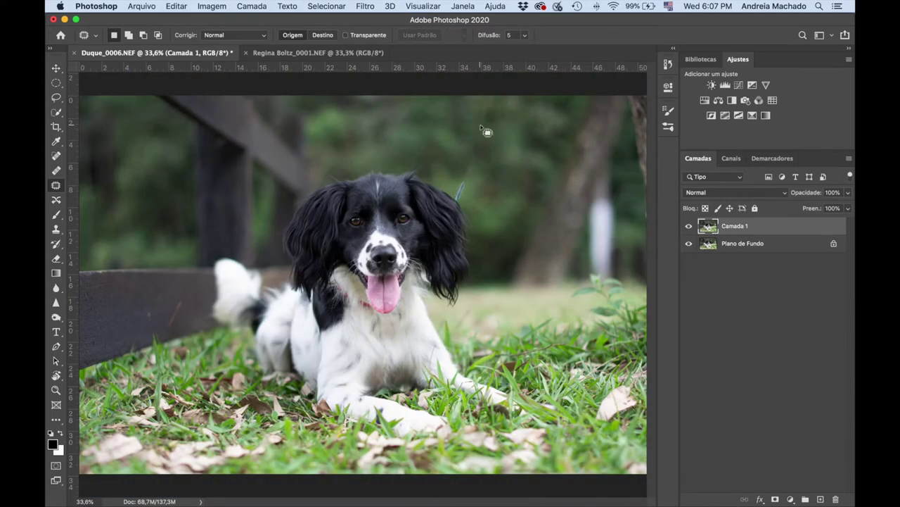
Set up the Clone Stamp with a soft 300 px brush at 100% opacity, sampling the blurred background above the leash stub
key("ctrl+plus")
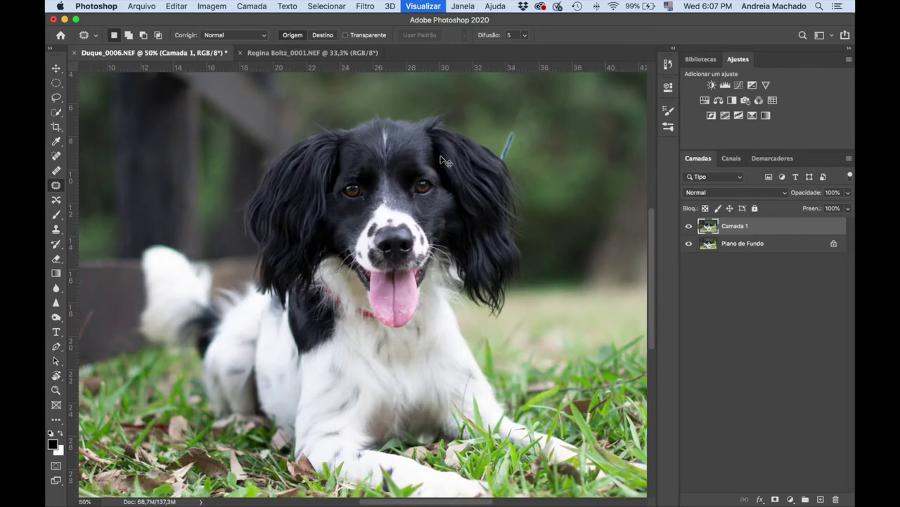
scroll(447, 158, "right", 3)
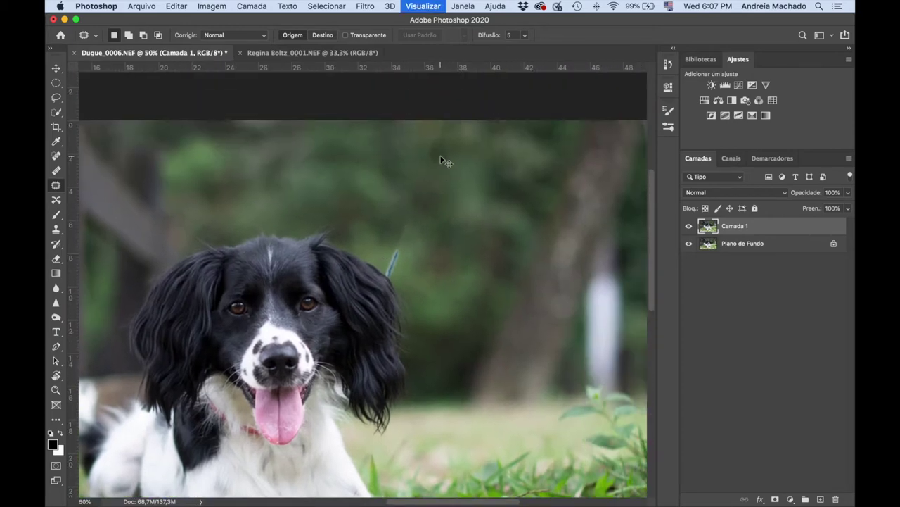
key("ctrl+plus")
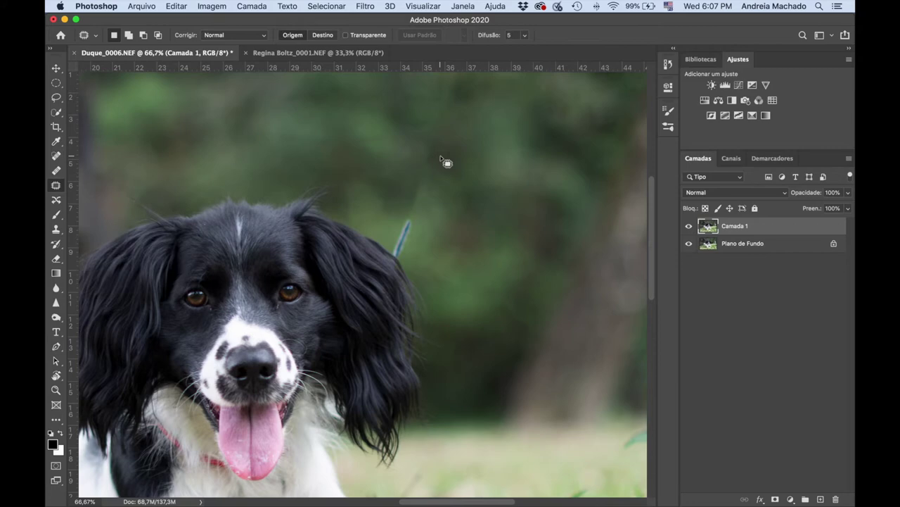
key("s")
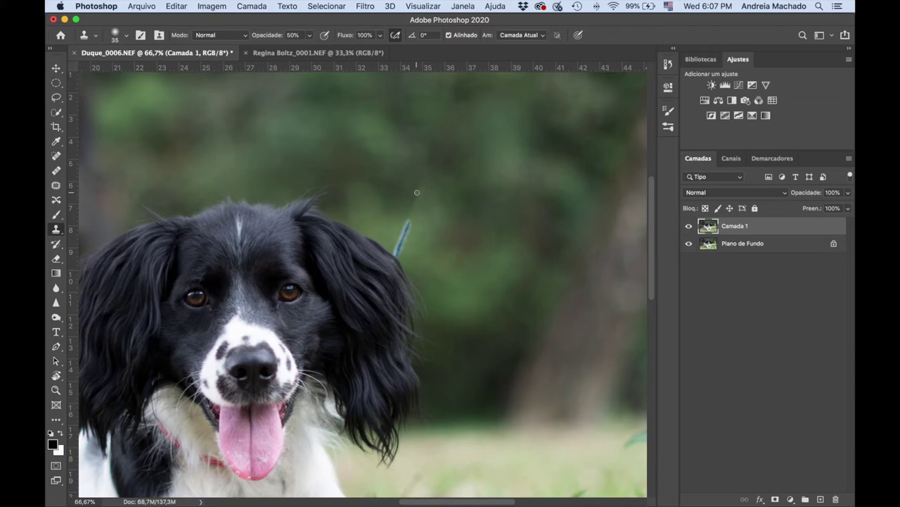
left_click(401, 155, "alt")
key("bracketright")
key("bracketright")
key("bracketright")
key("bracketright")
key("bracketright")
key("bracketright")
key("bracketright")
key("bracketright")
key("bracketright")
key("bracketright")
key("bracketright")
key("bracketright")
key("bracketright")
key("bracketright")
key("bracketright")
key("bracketright")
key("bracketright")
key("bracketright")
key("bracketright")
key("bracketright")
key("bracketleft")
key("bracketleft")
key("bracketleft")
key("bracketleft")
key("bracketleft")
key("bracketleft")
key("bracketright")
type("10")
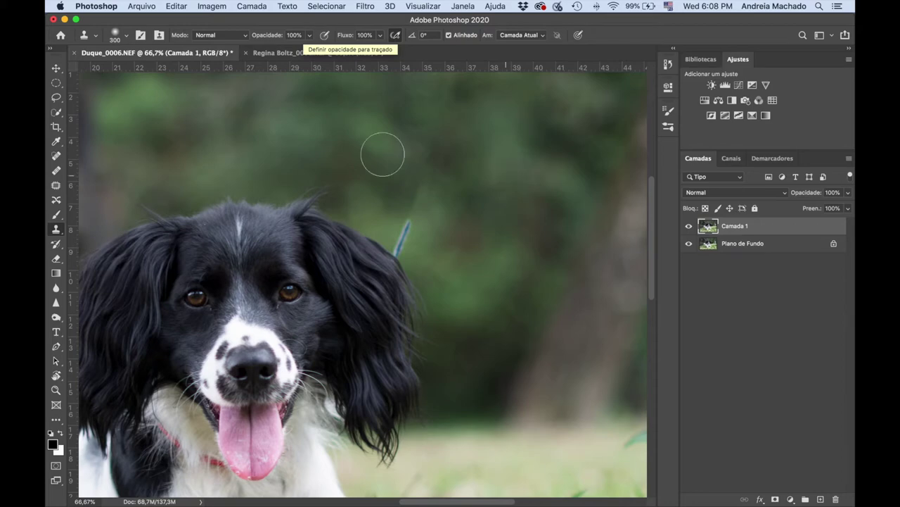
left_click(115, 35)
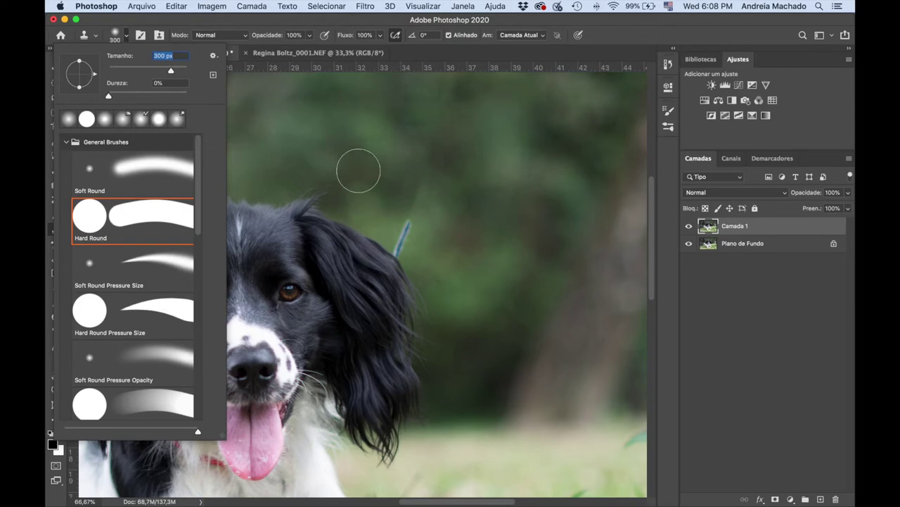
left_click(402, 174)
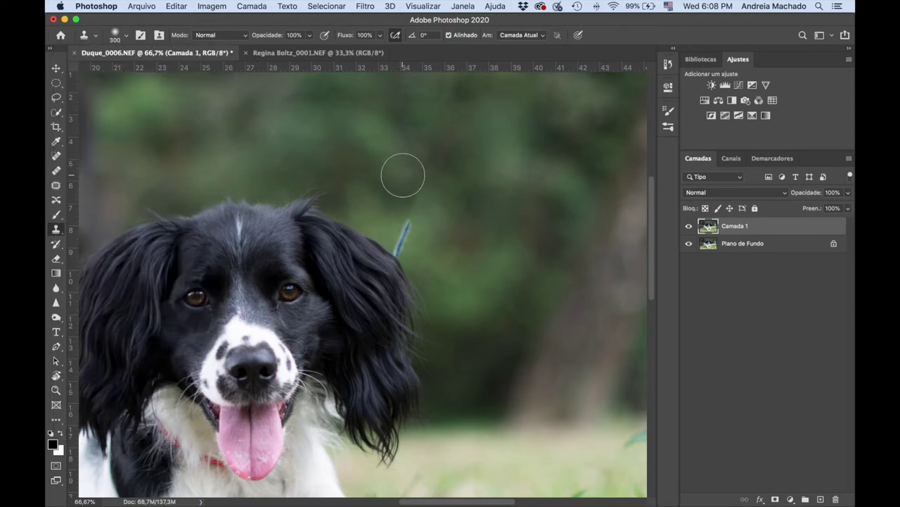
Clone background foliage over the faint marks above the leash stub with a 100 px brush
key("bracketleft")
key("bracketleft")
key("bracketleft")
key("bracketleft")
key("bracketleft")
key("bracketleft")
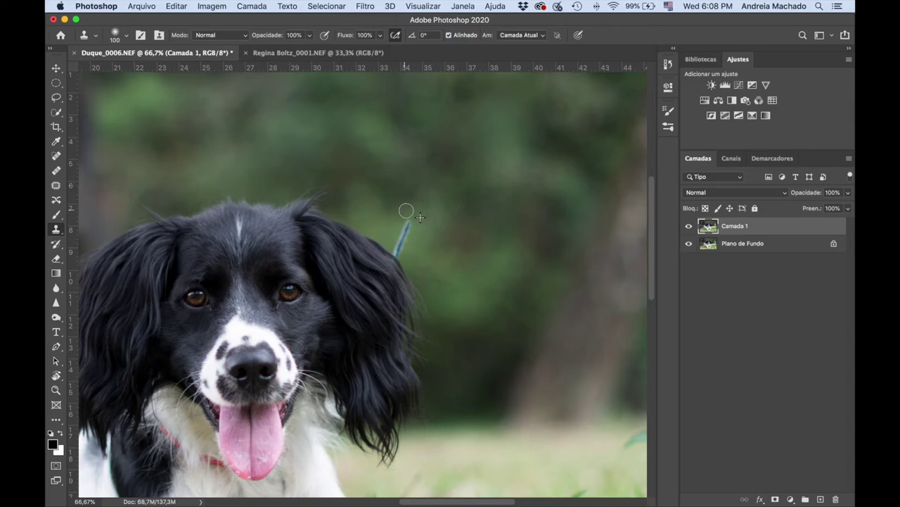
mouse_move(400, 183)
left_mouse_down()
mouse_move(432, 166)
mouse_move(427, 161)
mouse_move(479, 167)
mouse_move(432, 155)
left_mouse_up()
left_click(430, 104, "alt")
mouse_move(434, 112)
left_mouse_down()
mouse_move(445, 134)
mouse_move(493, 142)
mouse_move(437, 119)
left_mouse_up()
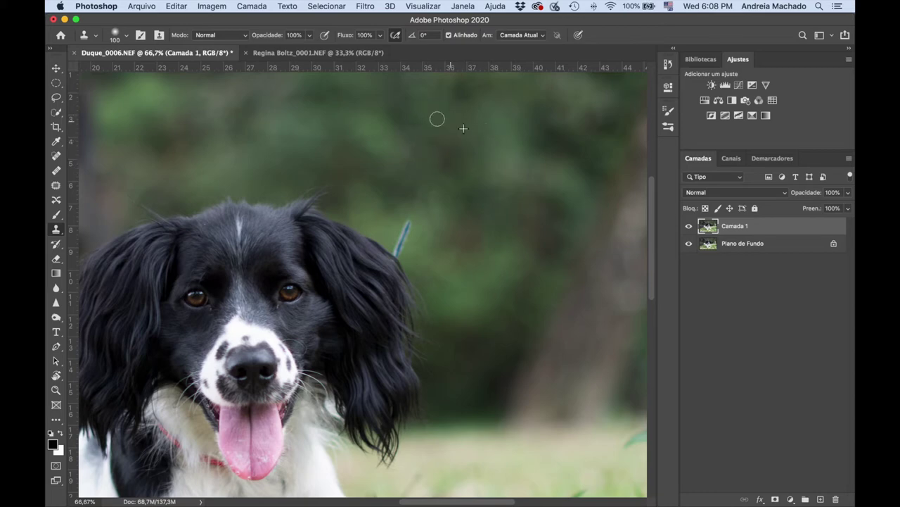
Clone the green background over the tip of the remaining leash stub, resampling beside it
mouse_move(416, 223)
left_mouse_down()
mouse_move(396, 225)
mouse_move(411, 223)
left_mouse_up()
left_click(436, 216, "alt")
left_click(441, 237, "alt")
Clone nearby green background over the leash stub's upper end with a 175 px brush, undoing the misplaced stroke
key("bracketright")
key("bracketright")
key("bracketright")
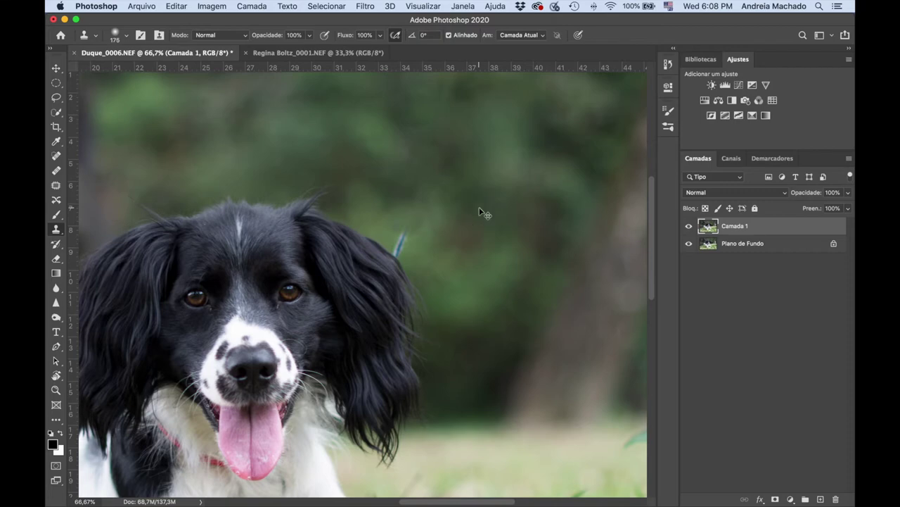
key("super+1")
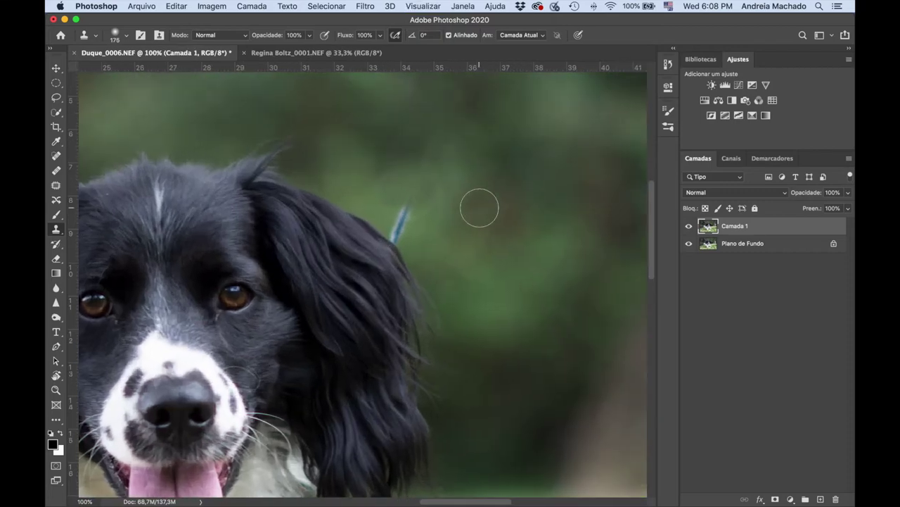
key("super+plus")
scroll(480, 208, "up", 5)
scroll(479, 207, "right", 3)
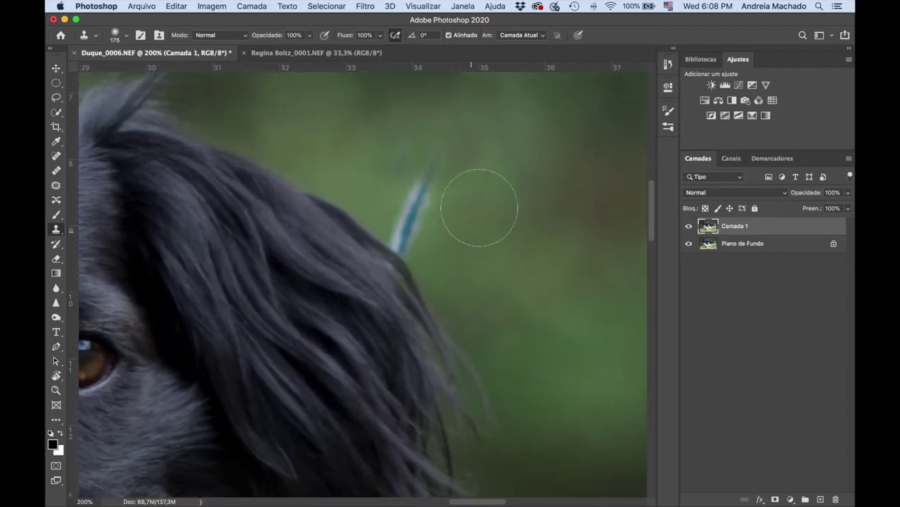
left_click(307, 117, "alt")
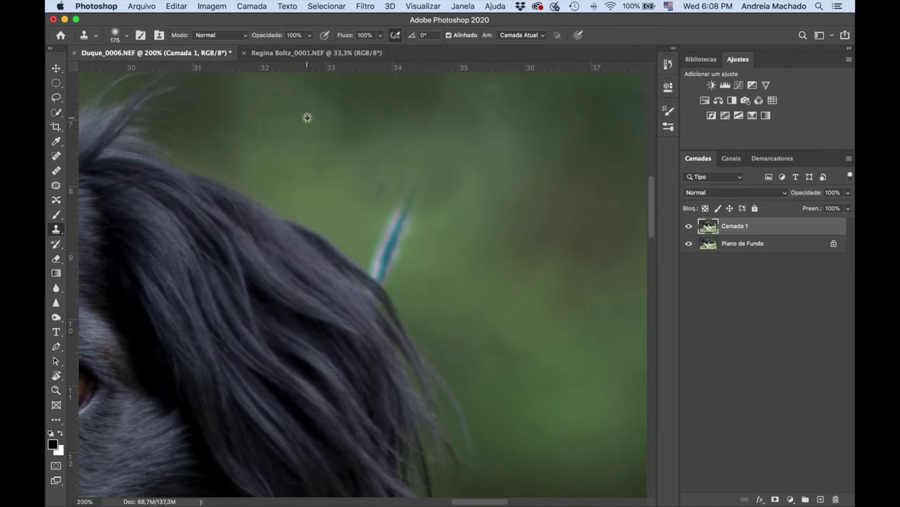
left_click_drag(352, 171, 458, 257)
left_click(458, 257, "alt")
mouse_move(455, 221)
left_mouse_down()
mouse_move(415, 195)
mouse_move(460, 219)
mouse_move(360, 172)
mouse_move(340, 132)
mouse_move(361, 183)
mouse_move(351, 178)
mouse_move(386, 223)
mouse_move(440, 271)
mouse_move(456, 265)
mouse_move(395, 232)
mouse_move(345, 176)
left_mouse_up()
key("super+z")
left_click(277, 131, "alt")
mouse_move(341, 180)
left_mouse_down()
mouse_move(341, 150)
mouse_move(352, 154)
left_mouse_up()
Clone the nearby green background over the rest of the leash stub beside the ear with a 90 px brush
key("bracketleft")
key("bracketleft")
key("bracketleft")
key("bracketleft")
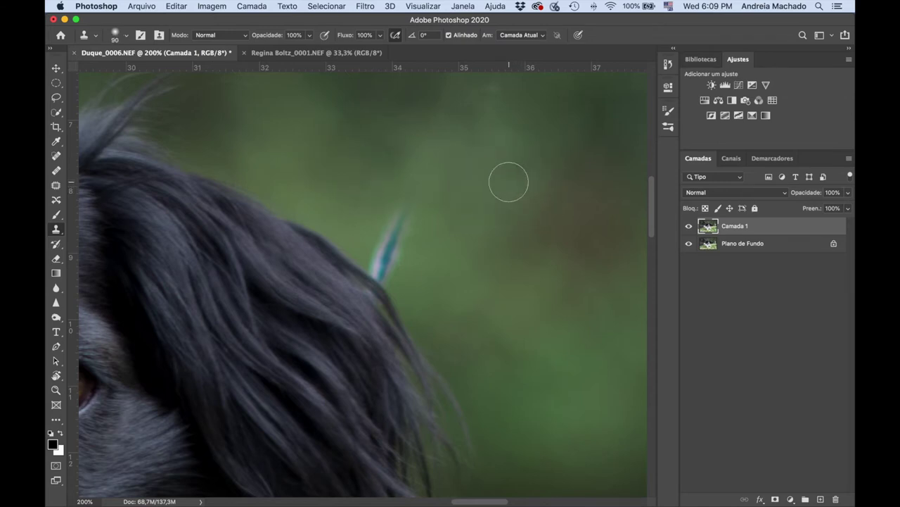
left_click(459, 211, "alt")
mouse_move(418, 202)
left_mouse_down()
mouse_move(401, 208)
mouse_move(438, 218)
mouse_move(406, 224)
mouse_move(396, 233)
mouse_move(401, 255)
mouse_move(390, 245)
mouse_move(380, 251)
mouse_move(400, 259)
mouse_move(395, 266)
mouse_move(382, 256)
mouse_move(397, 264)
mouse_move(389, 259)
left_mouse_up()
left_click(480, 248, "alt")
left_click(427, 230, "alt")
left_click(410, 232, "alt")
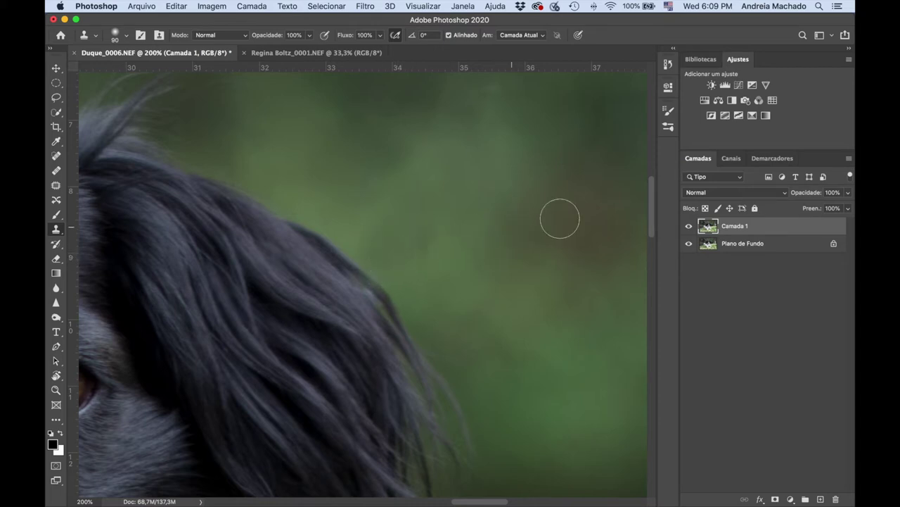
Compare the retouched photo with the original by toggling the visibility of Camada 1
key("super+0")
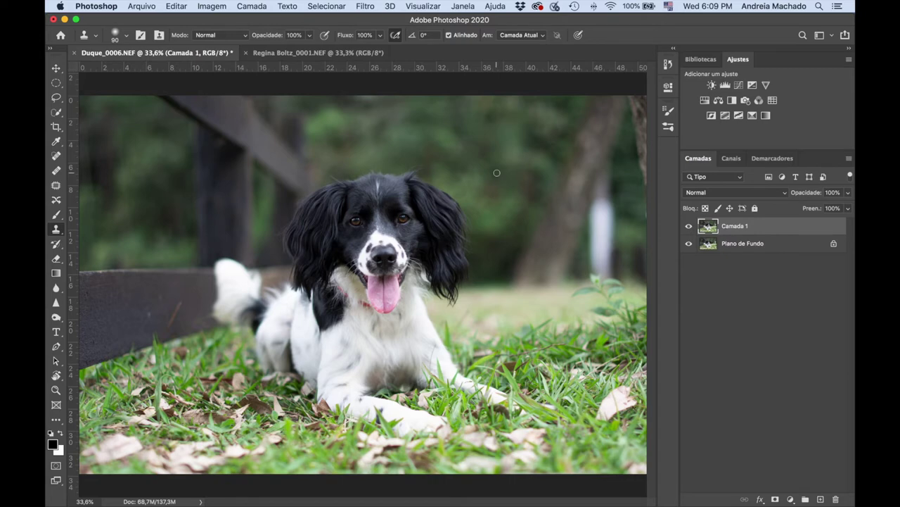
key("j")
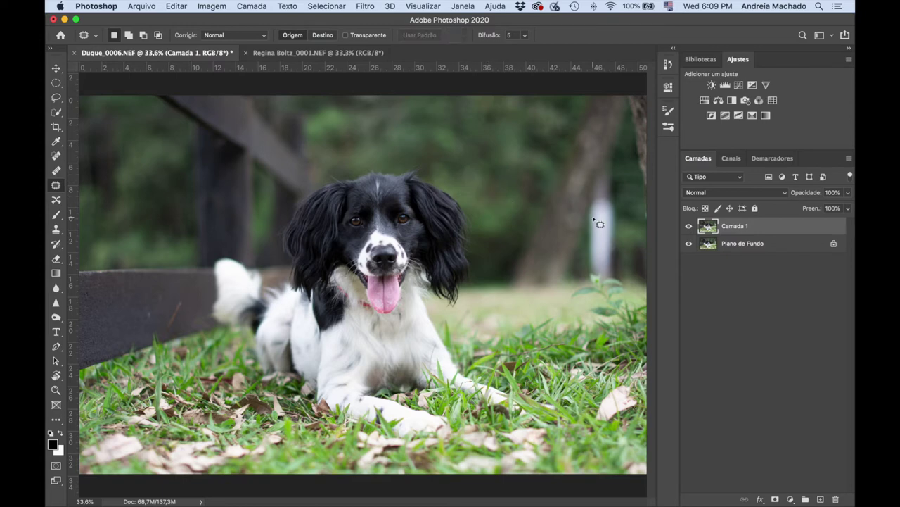
left_click(690, 226)
left_click(690, 226)
left_click(690, 226)
left_click(690, 226)
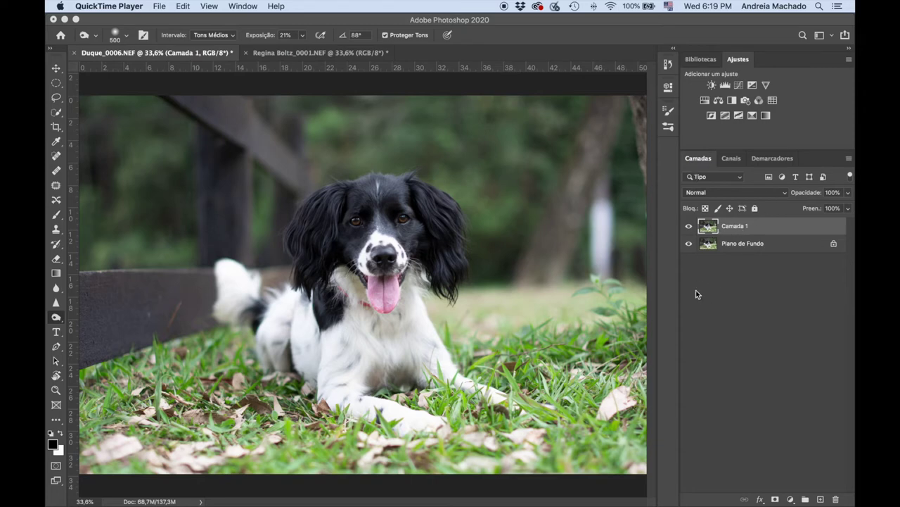
Duplicate the retouched layer Camada 1
left_click(734, 230)
key("super+j")
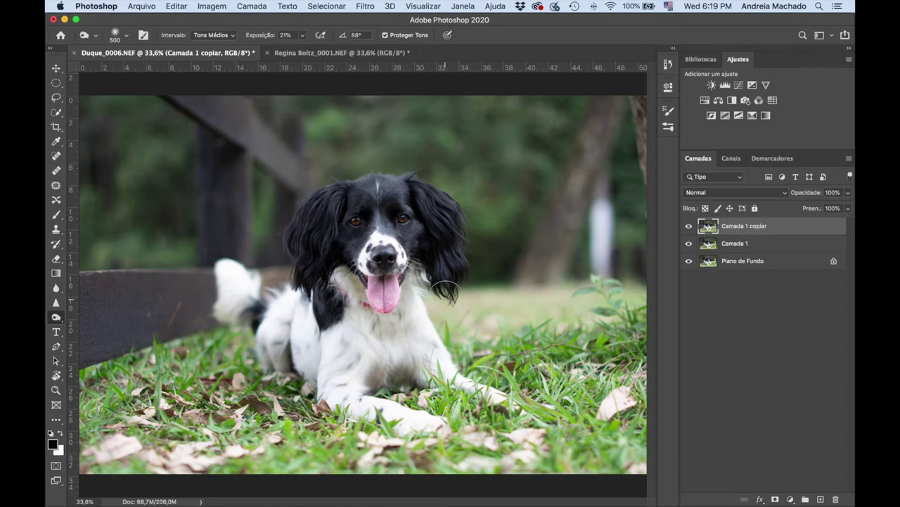
Darken the fur between the left-hand eye and the white muzzle using a 100 px Burn brush at 21% midtone exposure
key("super+plus")
key("super+plus")
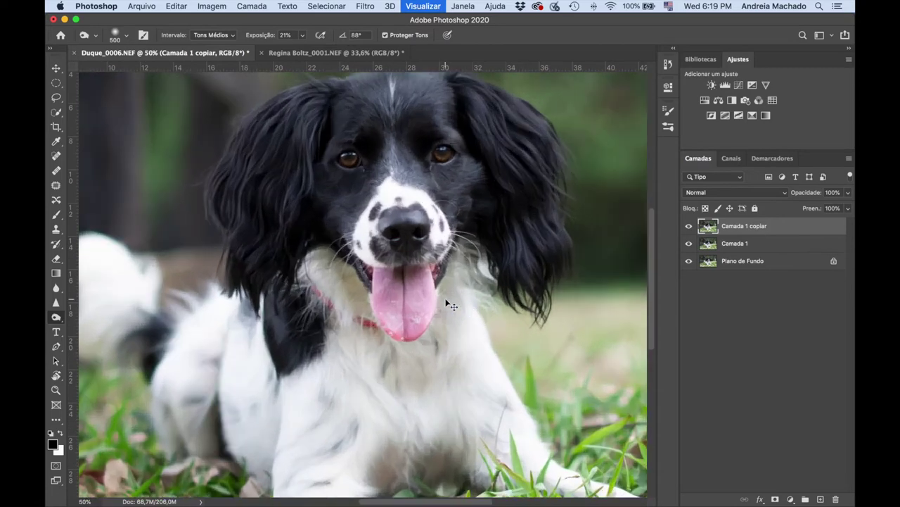
key("super+plus")
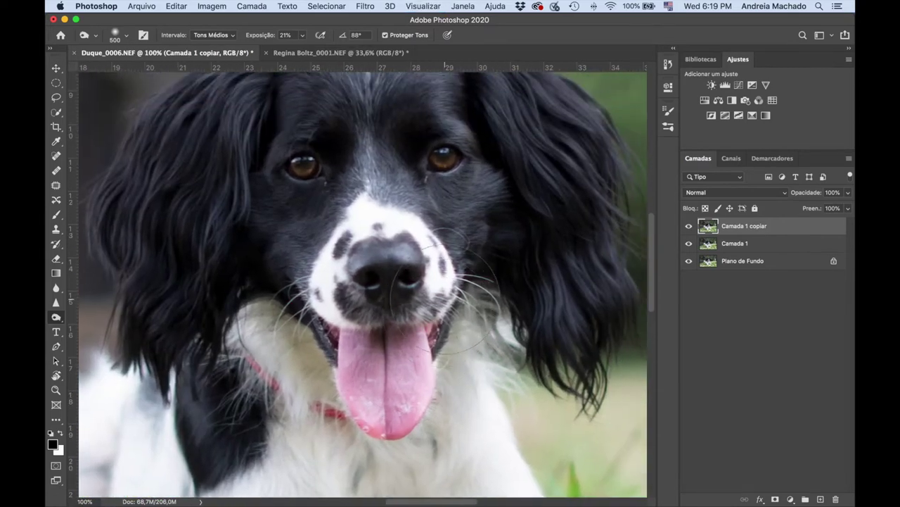
key("bracketleft")
key("bracketleft")
key("bracketleft")
key("bracketleft")
key("bracketleft")
key("bracketleft")
key("bracketleft")
key("bracketleft")
key("super+plus")
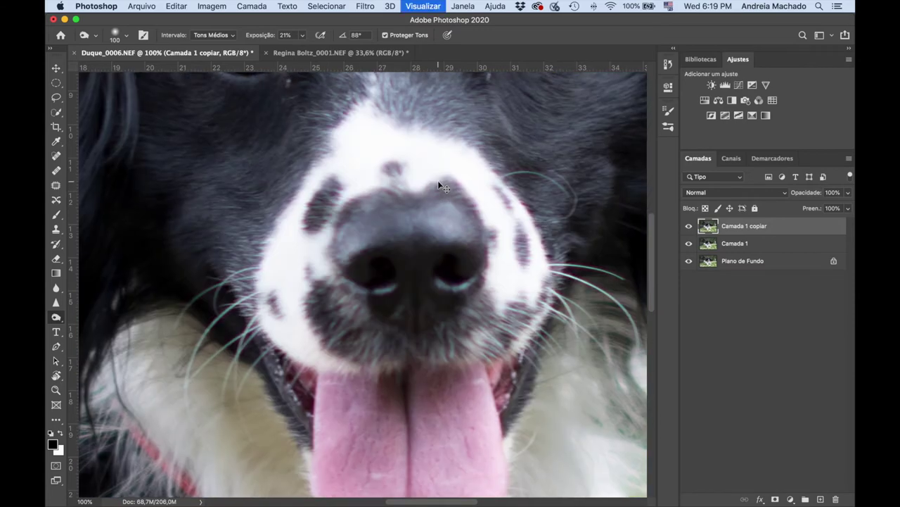
scroll(438, 182, "up", 3)
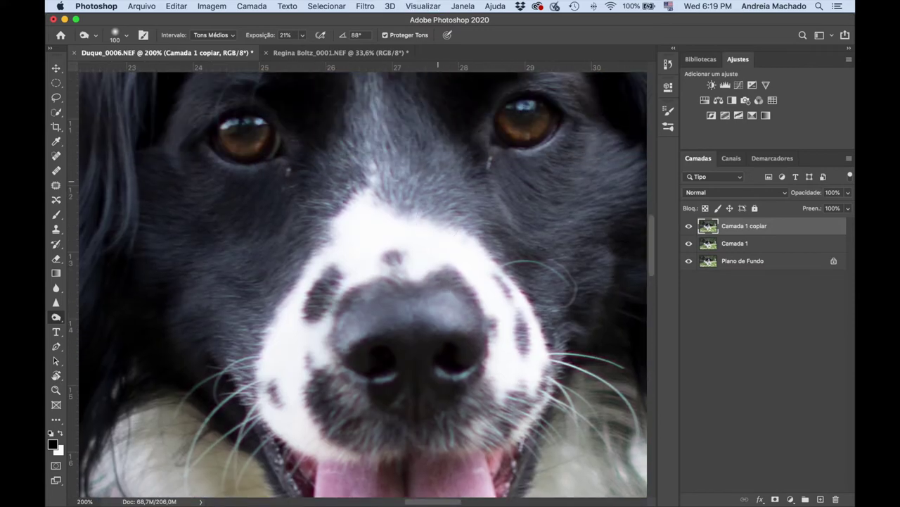
scroll(438, 181, "up", 1)
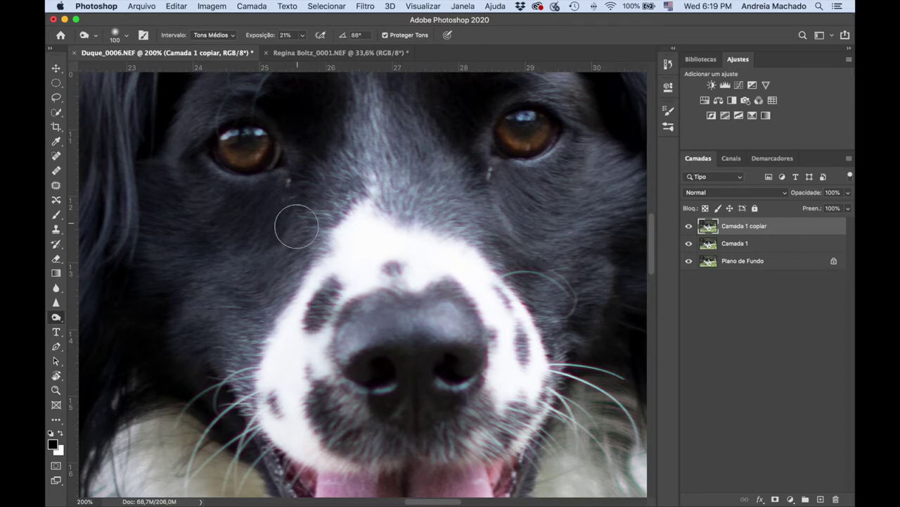
mouse_move(302, 242)
left_mouse_down()
mouse_move(303, 260)
mouse_move(301, 232)
mouse_move(302, 240)
left_mouse_up()
mouse_move(302, 241)
left_mouse_down()
mouse_move(312, 229)
mouse_move(320, 234)
left_mouse_up()
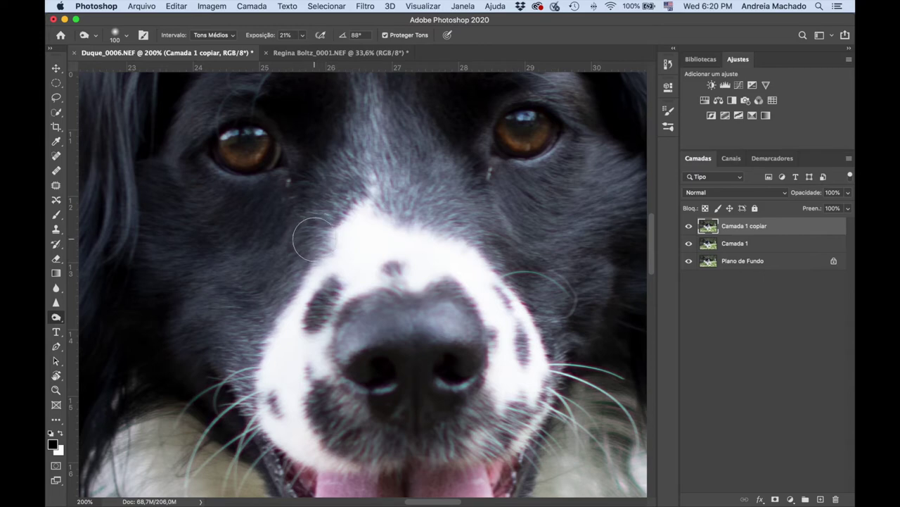
Patch the light spots below the inner corner of the left-hand eye with clean dark fur nearby, clearing each selection
key("j")
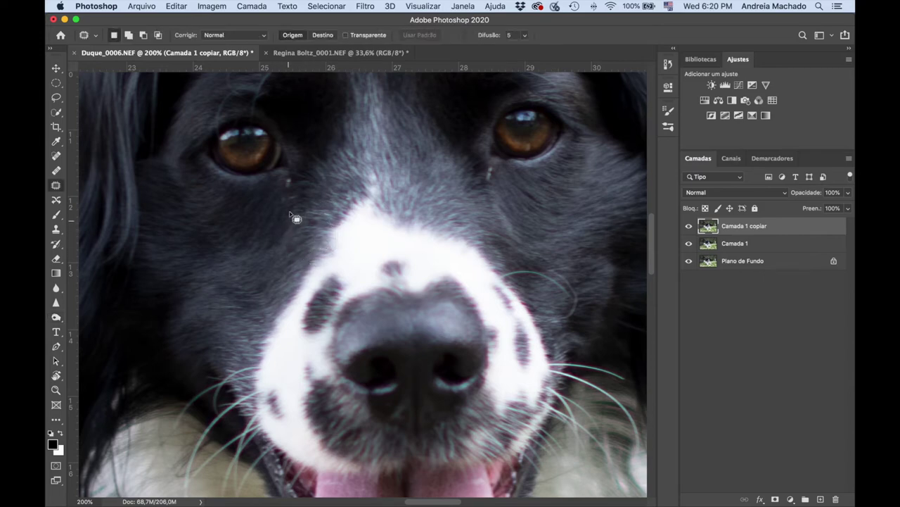
key("super+plus")
scroll(301, 188, "up", 5)
scroll(300, 188, "left", 2)
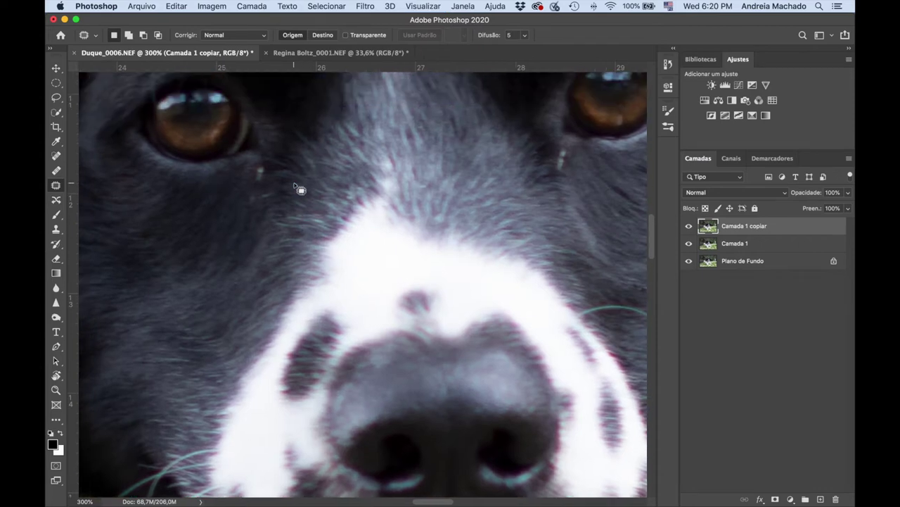
scroll(300, 189, "up", 1)
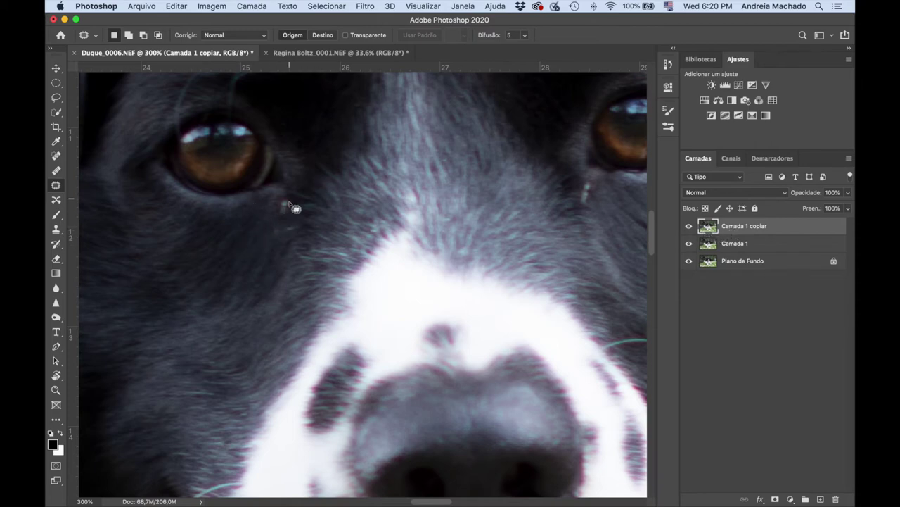
mouse_move(285, 205)
left_mouse_down()
mouse_move(286, 219)
mouse_move(295, 213)
mouse_move(301, 227)
mouse_move(280, 208)
mouse_move(268, 227)
left_mouse_up()
key("ctrl+d")
mouse_move(277, 207)
left_mouse_down()
mouse_move(292, 204)
mouse_move(281, 209)
left_mouse_up()
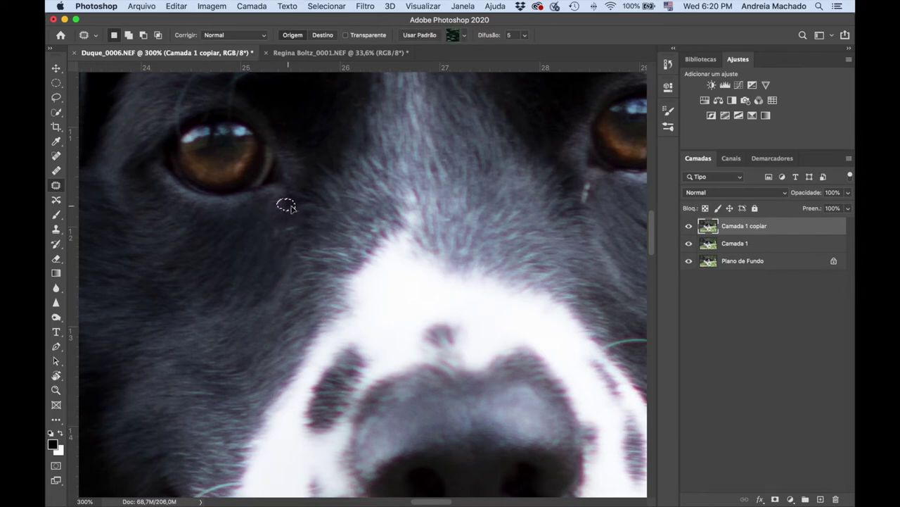
key("ctrl+d")
mouse_move(280, 226)
left_mouse_down()
mouse_move(281, 234)
mouse_move(308, 233)
mouse_move(283, 227)
mouse_move(289, 235)
mouse_move(278, 246)
left_mouse_up()
key("ctrl+d")
Patch the light tear mark below the inner corner of the right-hand eye with neighbouring dark fur and deselect
scroll(274, 266, "right", 10)
scroll(274, 265, "up", 2)
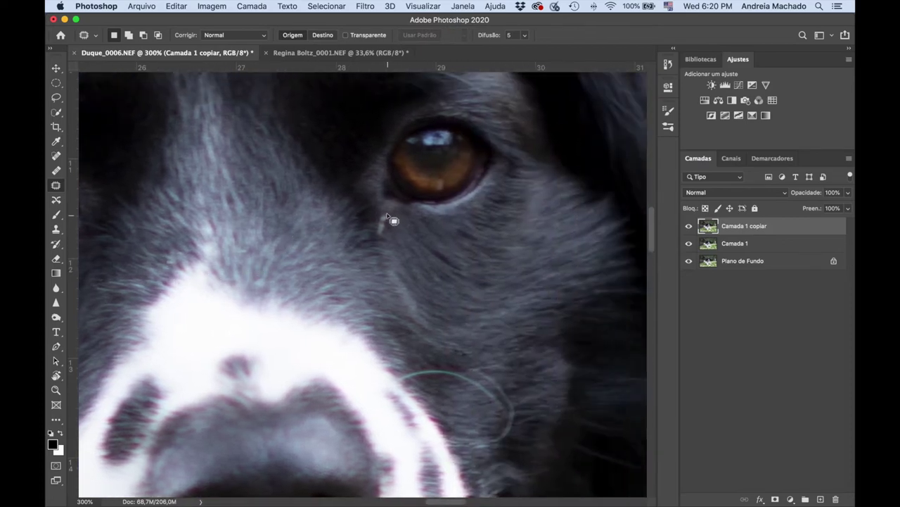
left_click_drag(385, 219, 395, 240)
key("ctrl+d")
key("ctrl+d")
key("super+0")
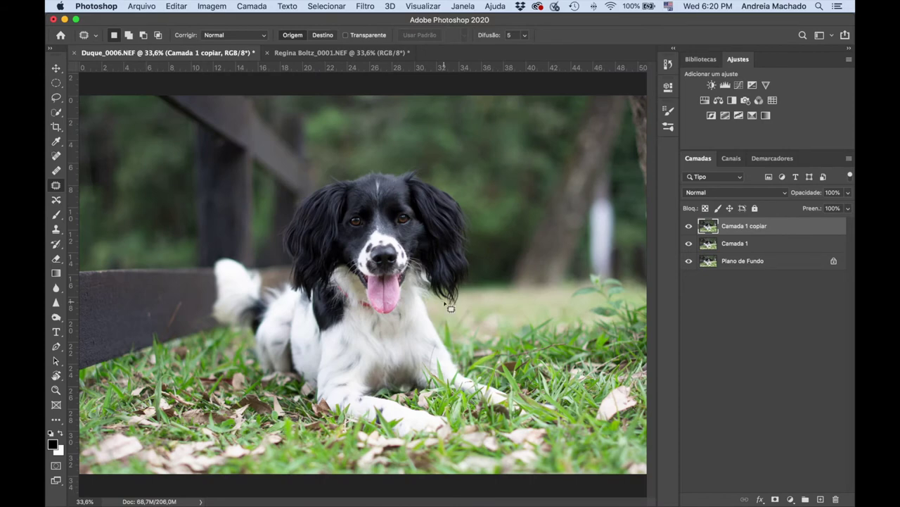
Retouch the fur below the right-hand eye's inner corner using the Clone Stamp with a 30 px brush
key("super+plus")
key("super+plus")
key("super+plus")
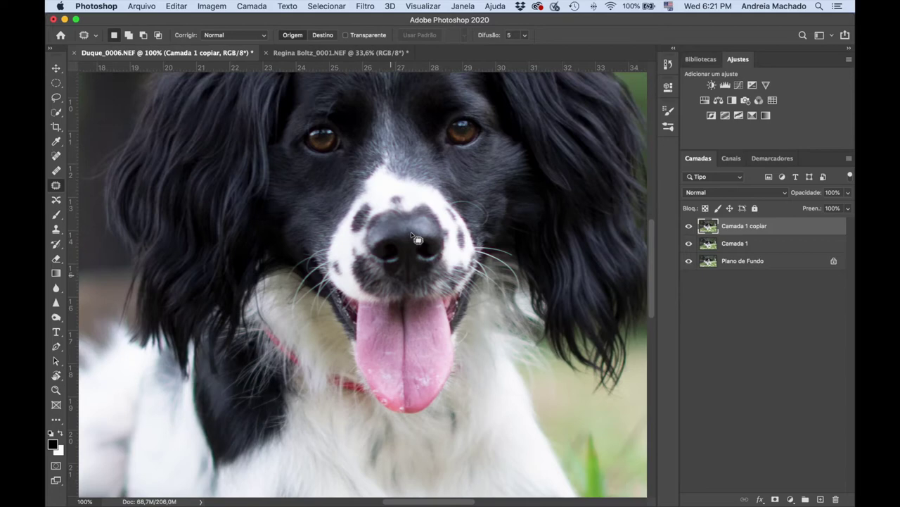
key("super+plus")
scroll(362, 285, "up", 3)
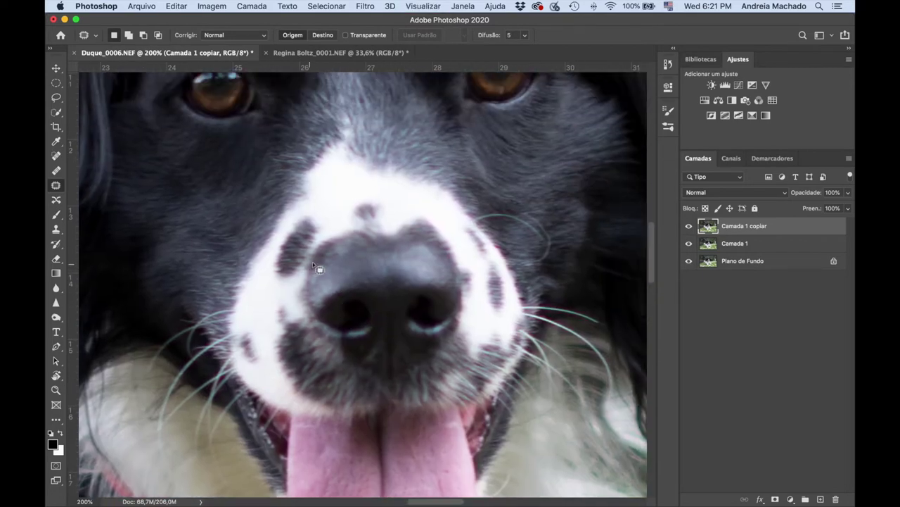
left_click(56, 230)
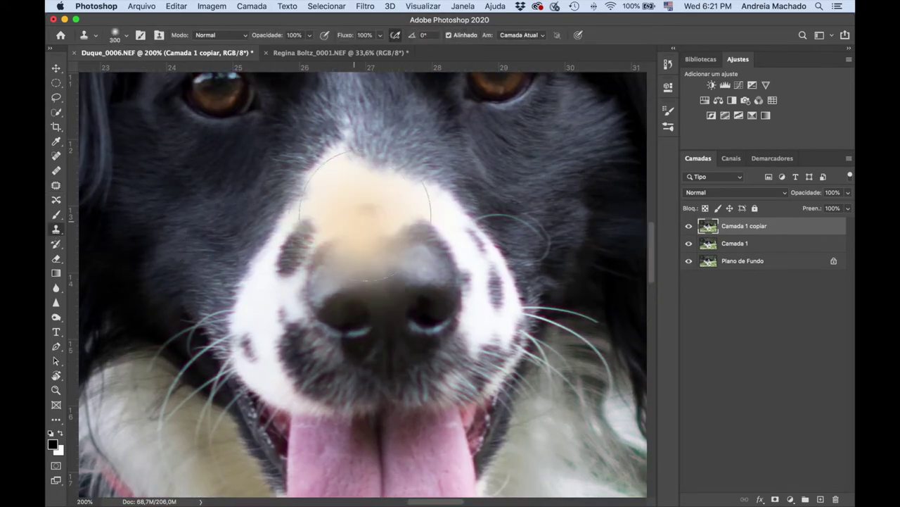
key("bracketleft")
key("bracketleft")
scroll(369, 208, "up", 1)
scroll(369, 208, "right", 1)
key("bracketleft")
key("bracketleft")
key("bracketleft")
key("bracketleft")
key("bracketleft")
key("bracketleft")
key("bracketleft")
key("bracketleft")
key("bracketleft")
key("bracketleft")
key("bracketleft")
key("bracketleft")
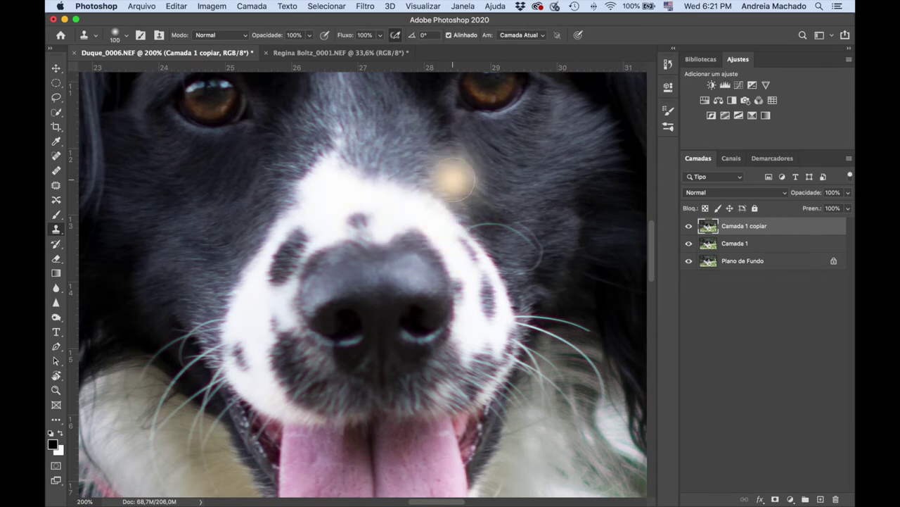
key("bracketleft")
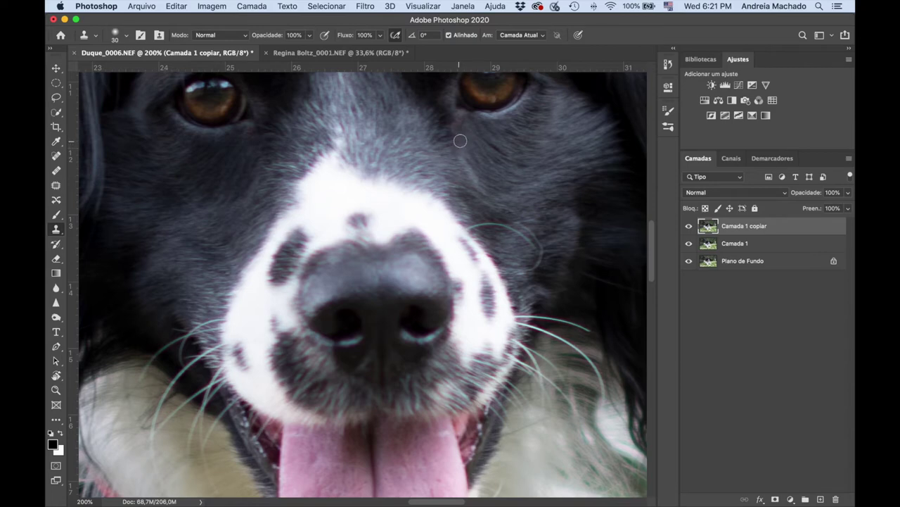
left_click_drag(461, 128, 460, 124)
key("super+0")
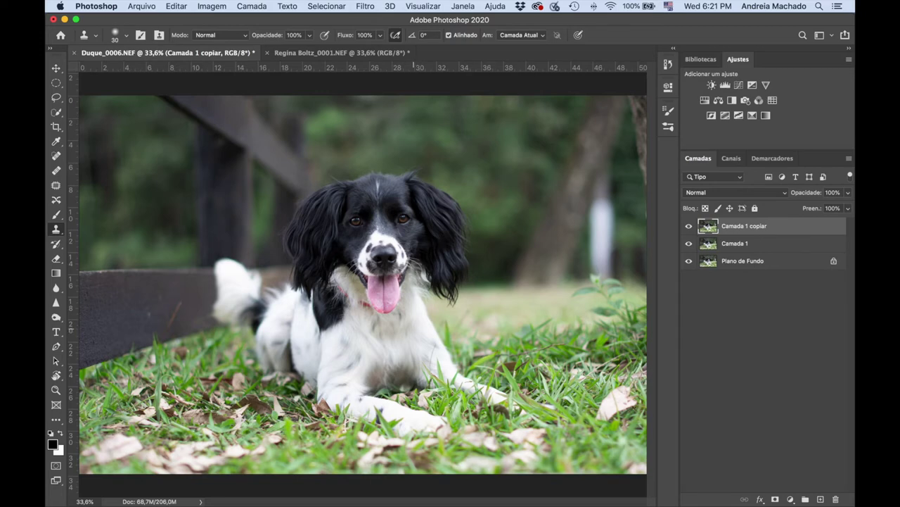
Set up the Dodge tool (Subexposição) with a 250 px brush, using midtones at 15% exposure
left_click(57, 318)
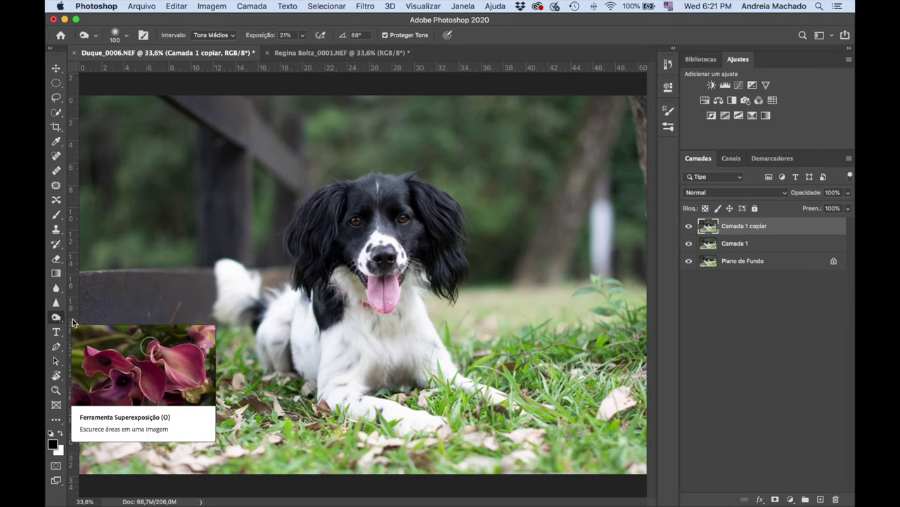
left_click(60, 317)
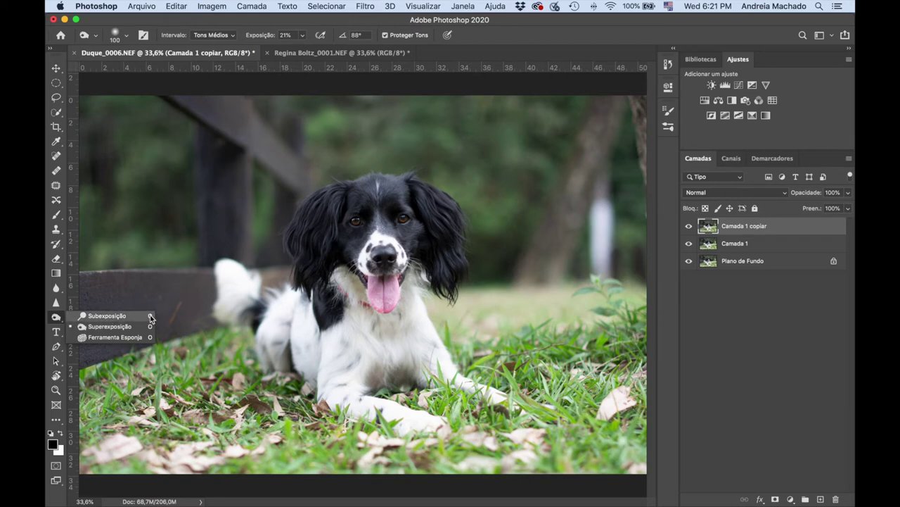
left_click(109, 316)
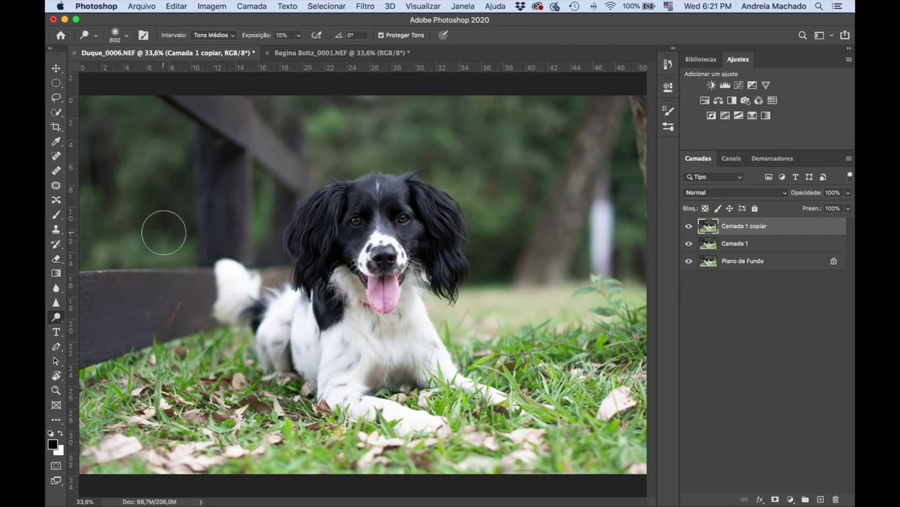
key("super+plus")
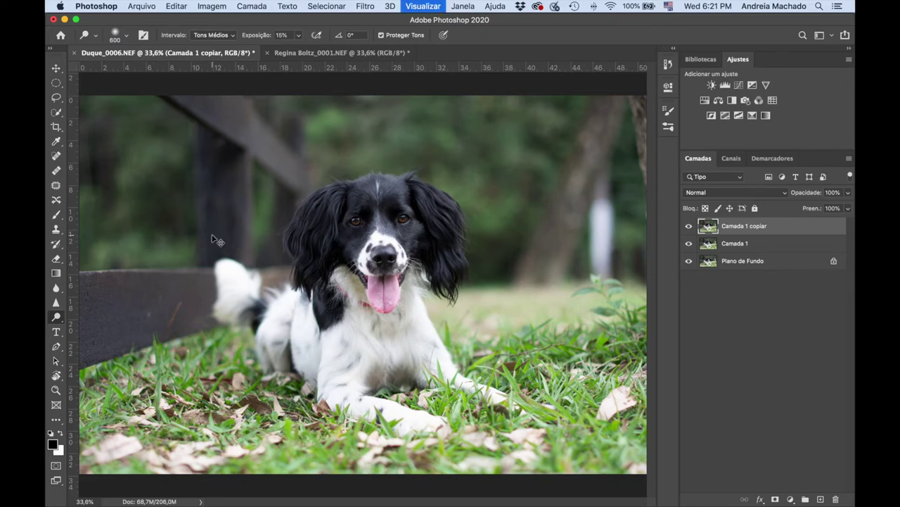
scroll(430, 344, "down", 1)
key("bracketleft")
key("bracketleft")
key("bracketleft")
key("bracketleft")
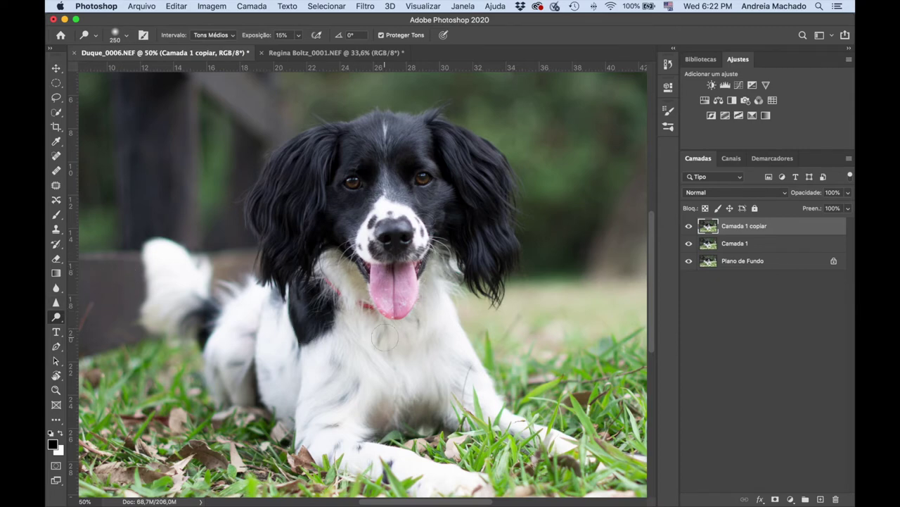
Cycle through the Dodge, Burn and Sponge tools, ending on the Burn tool with midtones at 21% exposure
key("shift+o")
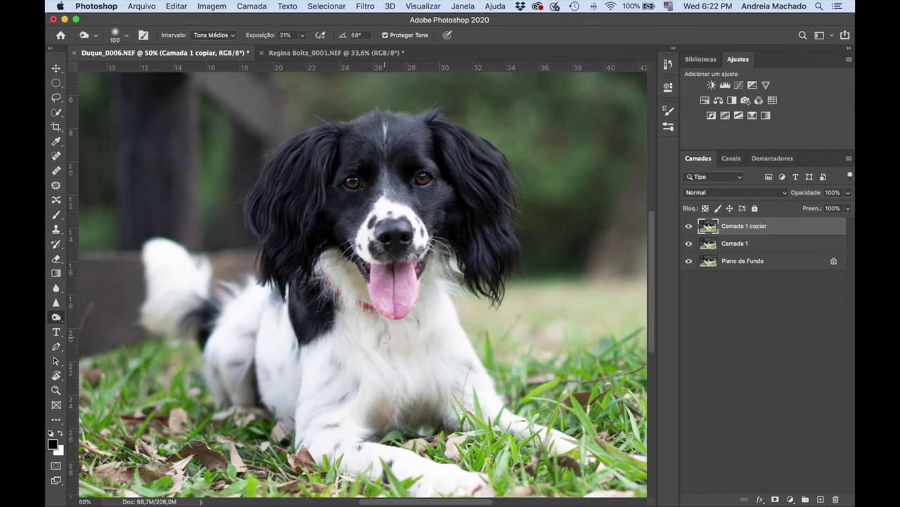
key("shift+o")
key("shift+o")
key("shift+o")
key("shift+o")
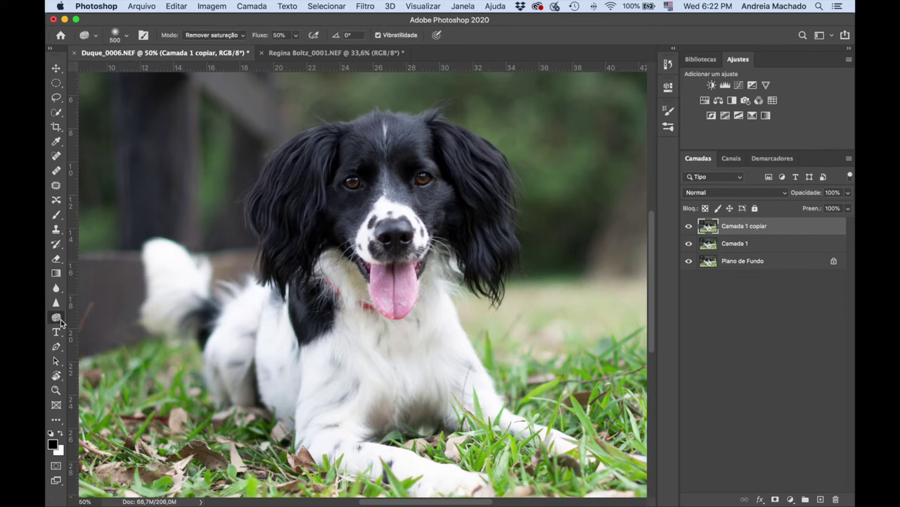
key("shift+o")
key("shift+o")
key("shift+o")
key("shift+o")
key("shift+o")
key("shift+o")
key("shift+o")
key("shift+o")
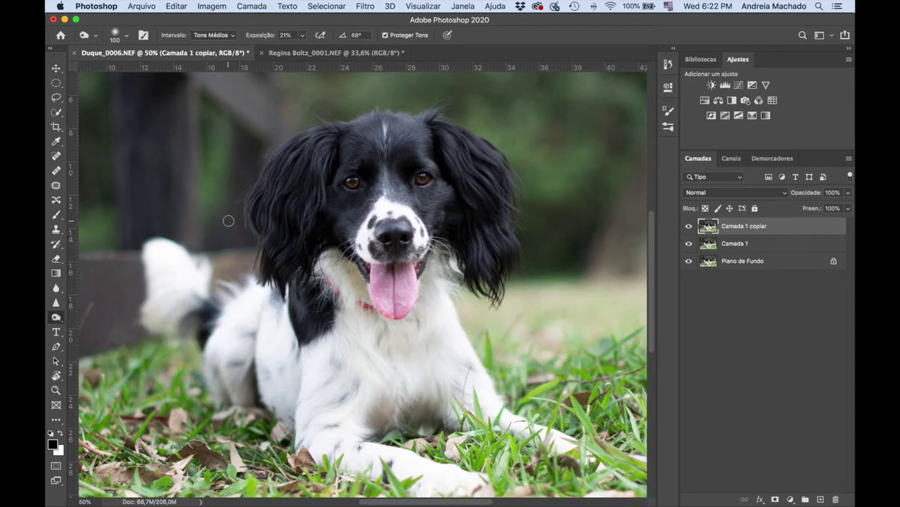
Darken the black fur on the dog's head and ears with the Burn tool, using brushes of 250 px and 150 px
key("bracketright")
key("bracketright")
key("bracketright")
key("bracketright")
key("bracketright")
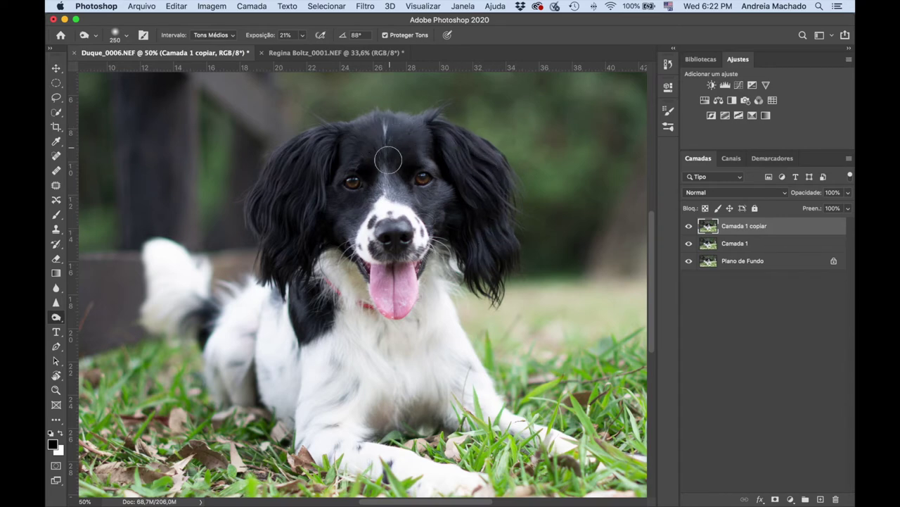
key("bracketleft")
key("bracketleft")
key("bracketleft")
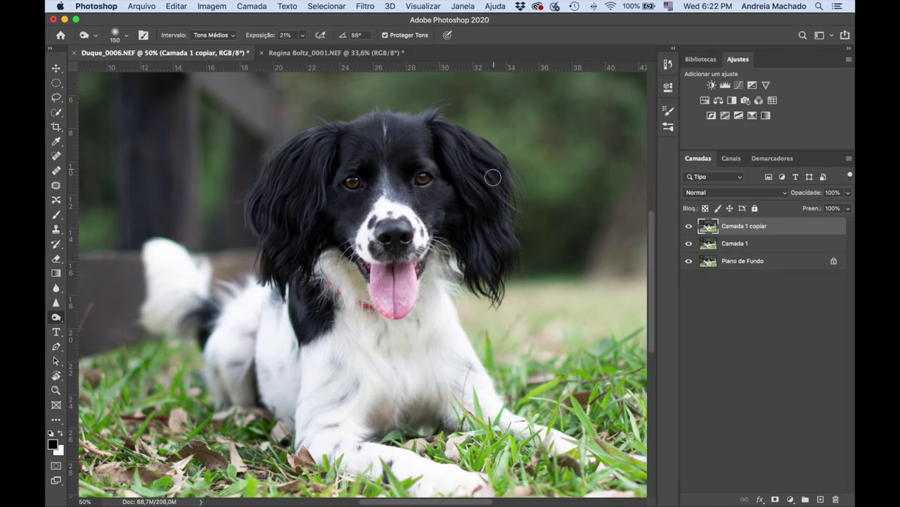
key("super+0")
key("super+minus")
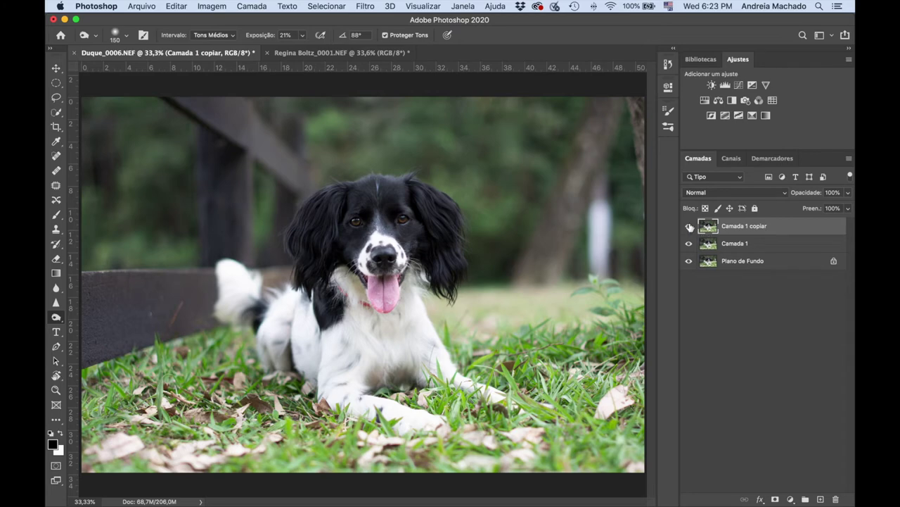
Compare the dog photo before and after the dodging and burning by toggling the visibility of the Camada 1 copiar layer
left_click(689, 226)
left_click(690, 226)
left_click(689, 225)
left_click(689, 226)
left_click(691, 227)
left_click(690, 226)
left_click(690, 226)
left_click(689, 226)
Duplicate the Camada 1 copiar layer and set the greens' hue to -30 in the Camera Raw filter's HSL colour mixer
key("super+j")
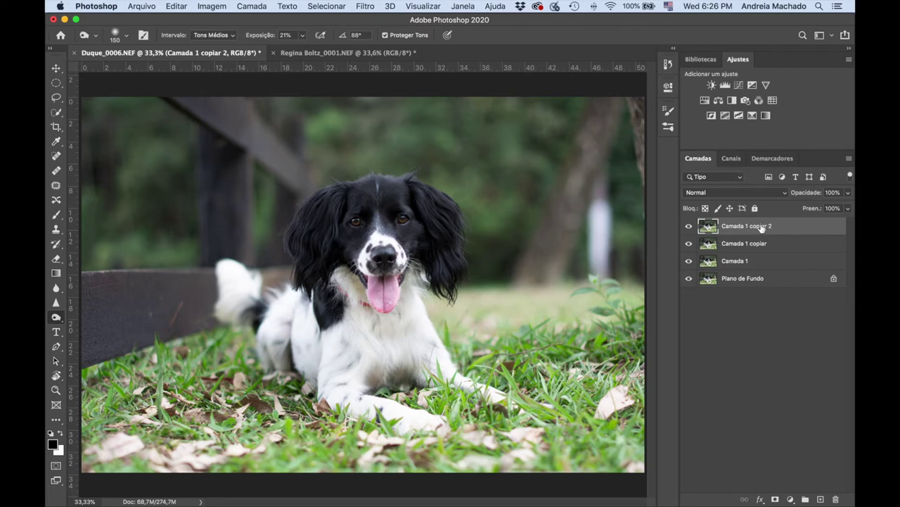
left_click(363, 7)
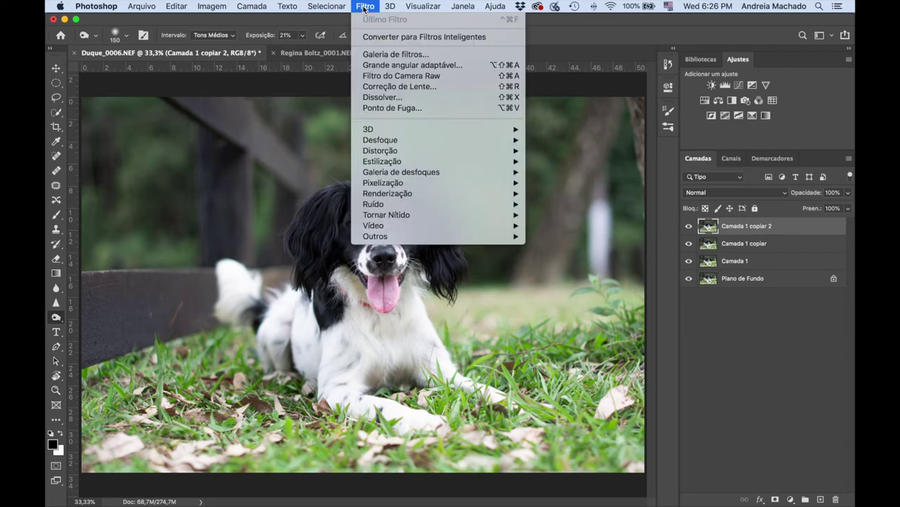
left_click(448, 75)
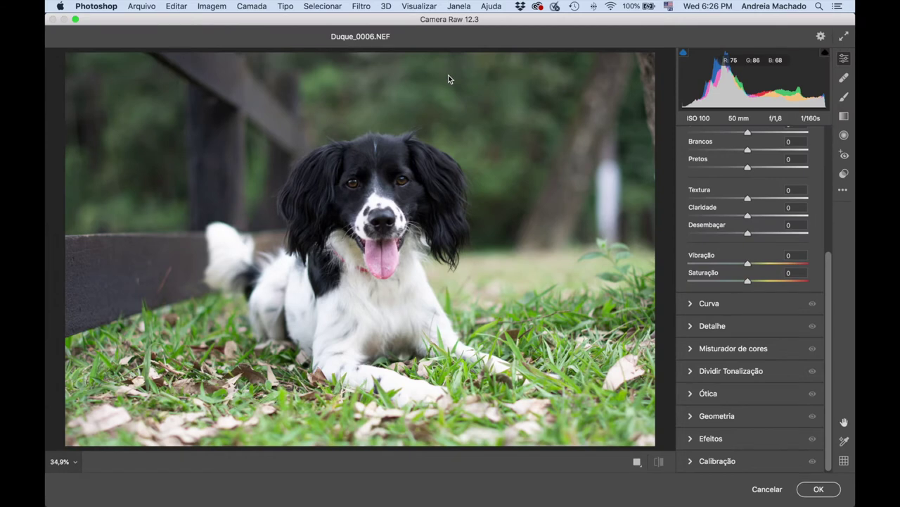
scroll(769, 181, "up", 5)
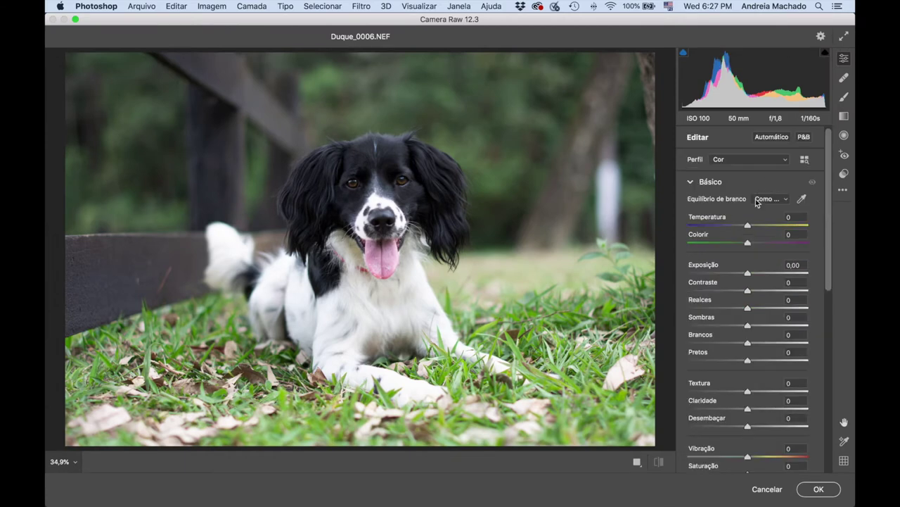
scroll(751, 215, "down", 5)
scroll(751, 215, "down", 3)
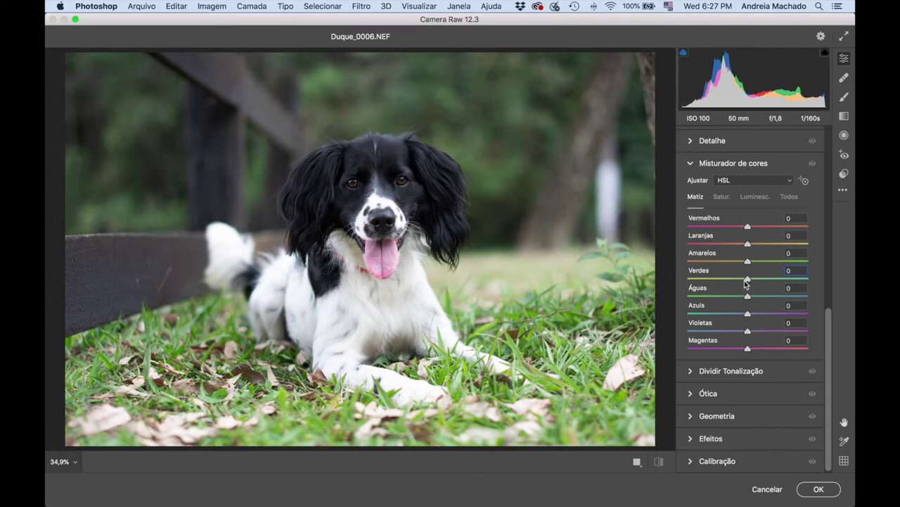
left_click_drag(748, 281, 678, 269)
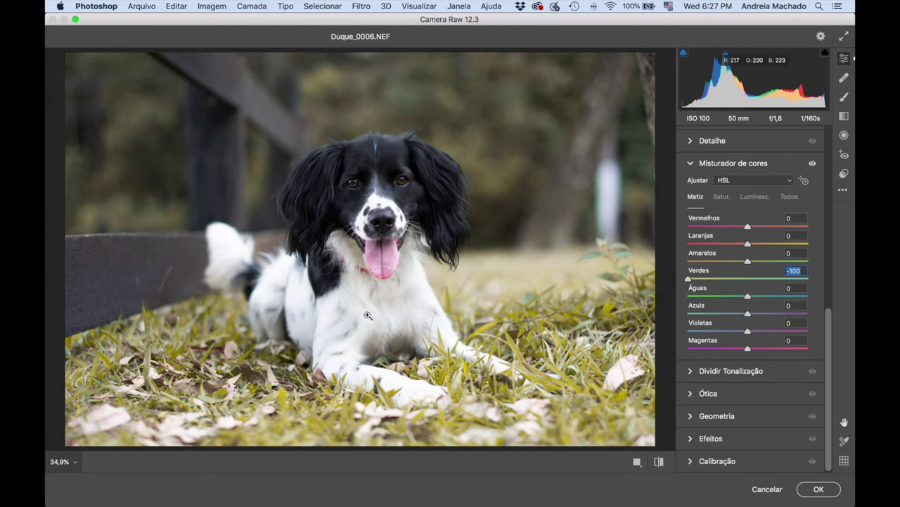
left_click_drag(688, 279, 728, 287)
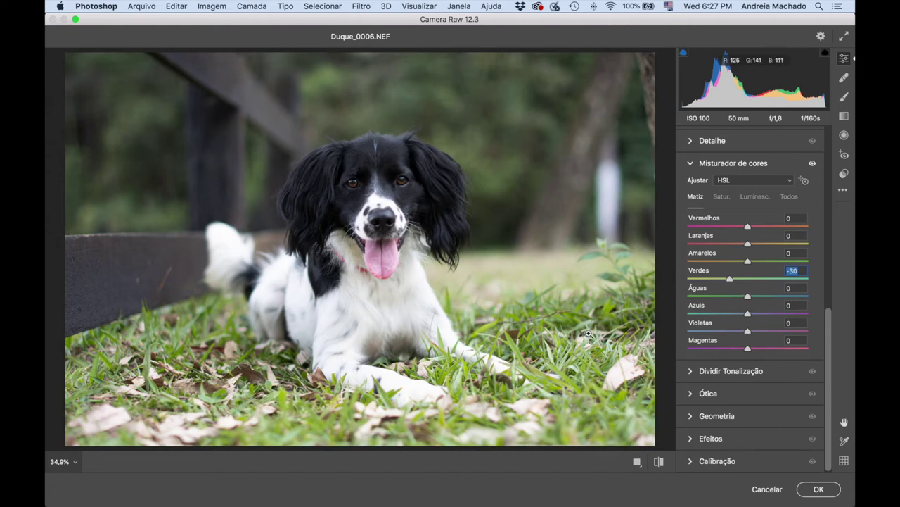
Set the greens' saturation to -12 in the HSL colour mixer and apply the Camera Raw filter
left_click(725, 200)
left_click(753, 201)
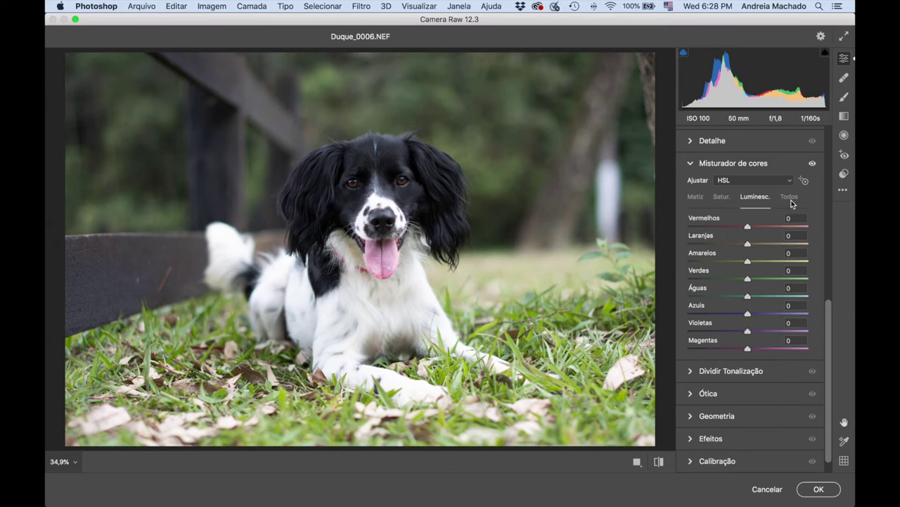
left_click(789, 199)
left_click(756, 200)
left_click(725, 198)
left_click_drag(748, 280, 685, 277)
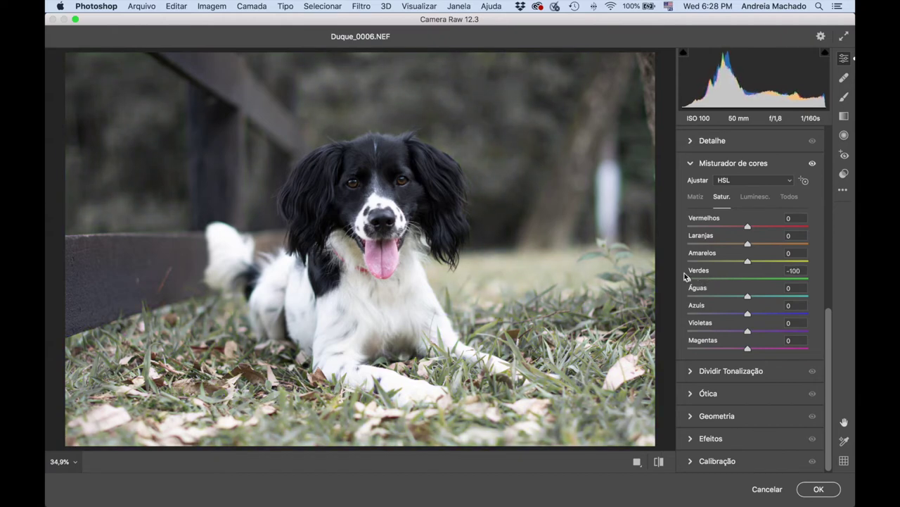
left_click_drag(685, 277, 740, 284)
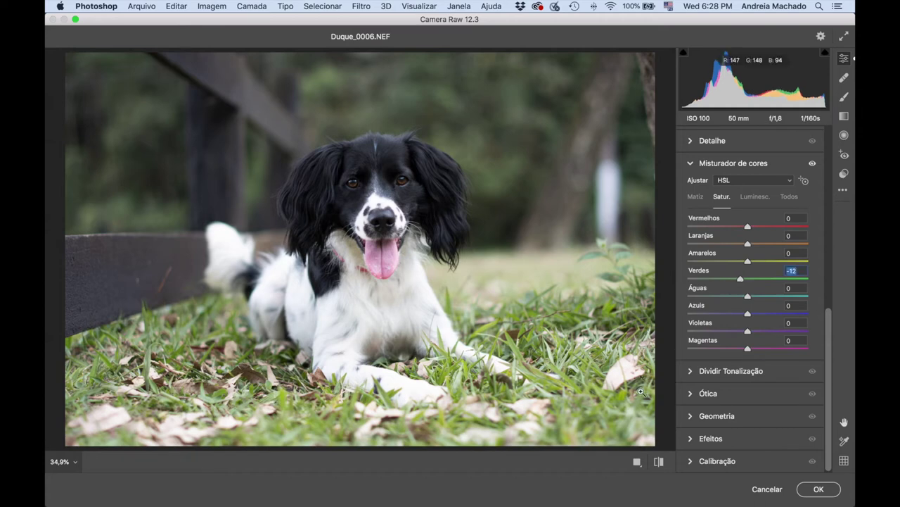
left_click(820, 489)
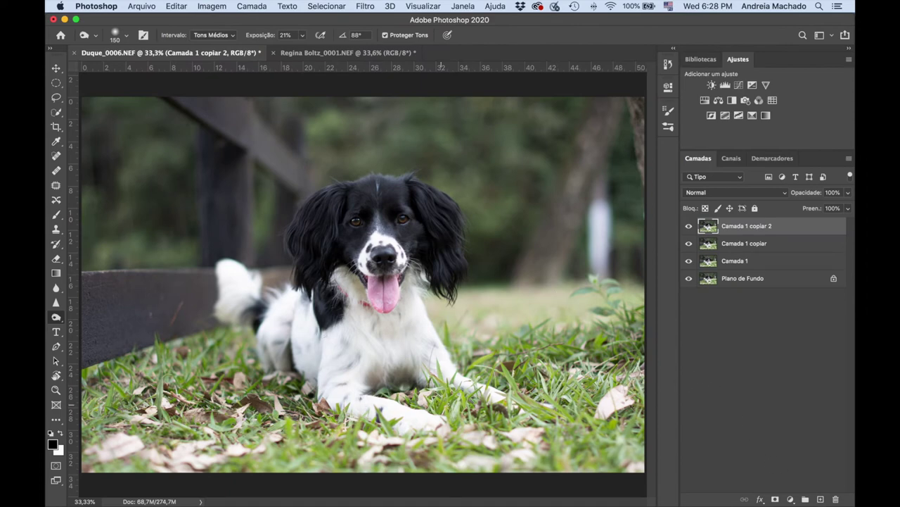
Compare the greens before and after the colour adjustment by toggling the visibility of the Camada 1 copiar 2 layer
left_click(690, 226)
left_click(690, 226)
left_click(690, 226)
left_click(690, 226)
left_click(690, 226)
left_click(691, 226)
left_click(691, 226)
Warm the Camada 1 copiar 2 layer with the Camera Raw filter, setting the temperature to +6
left_click(418, 7)
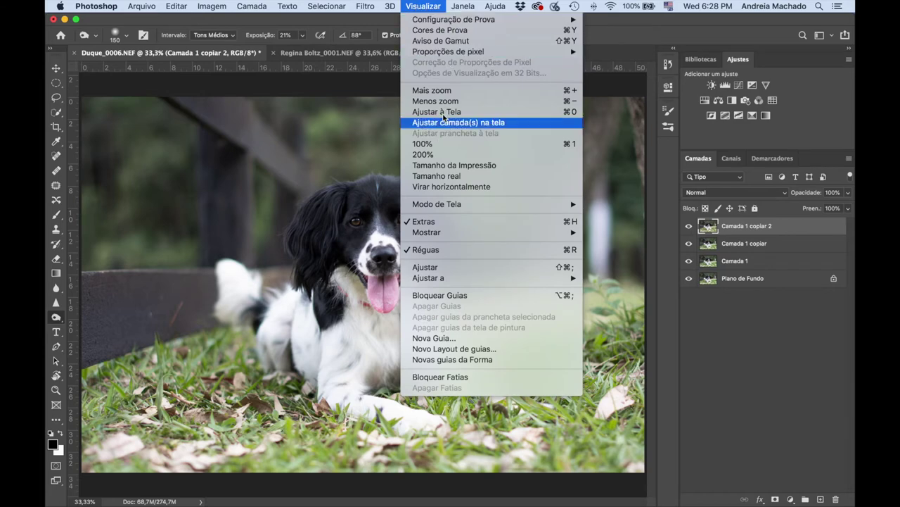
mouse_move(369, 7)
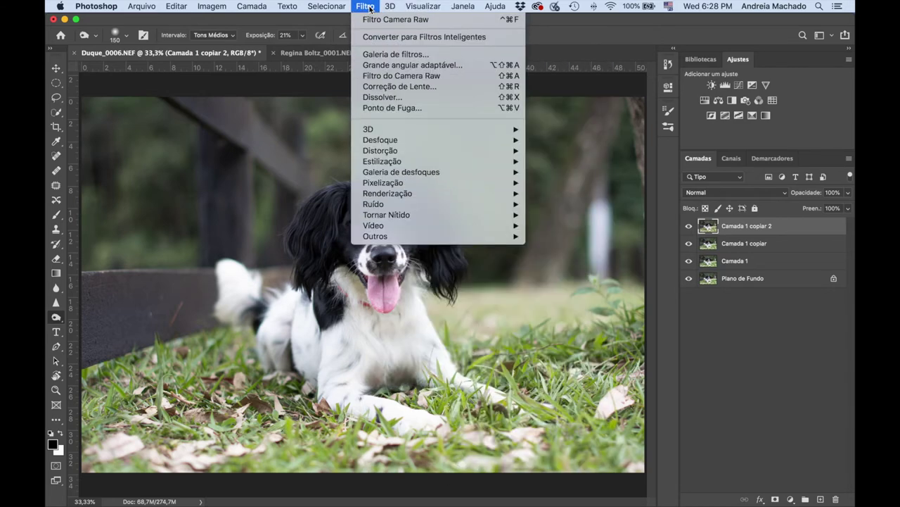
left_click(378, 76)
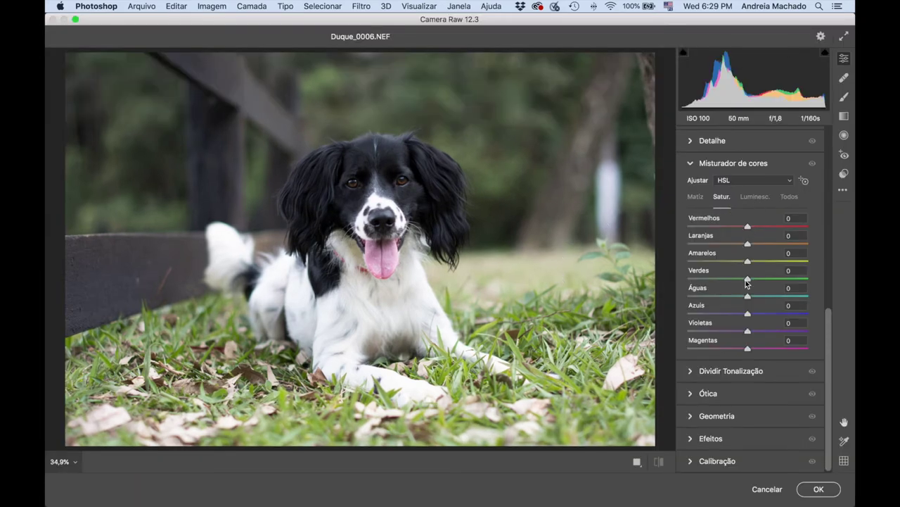
scroll(746, 268, "up", 10)
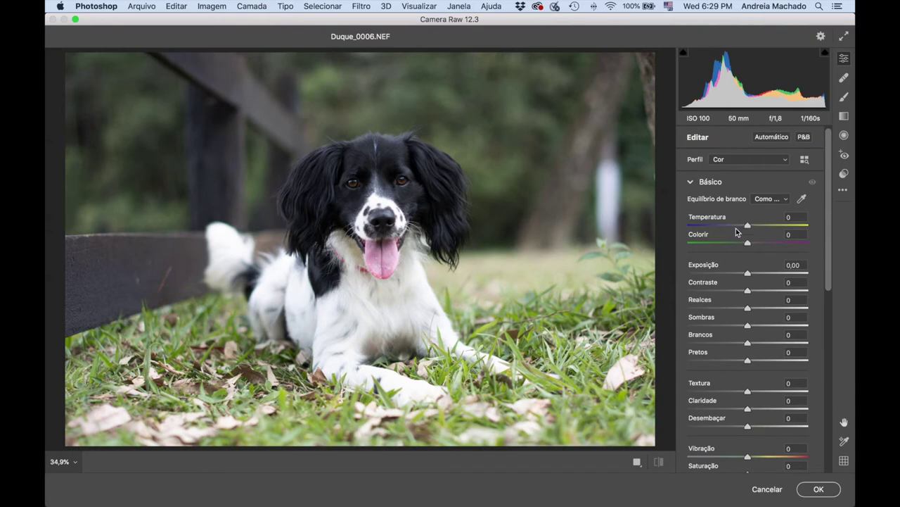
left_click_drag(747, 225, 752, 227)
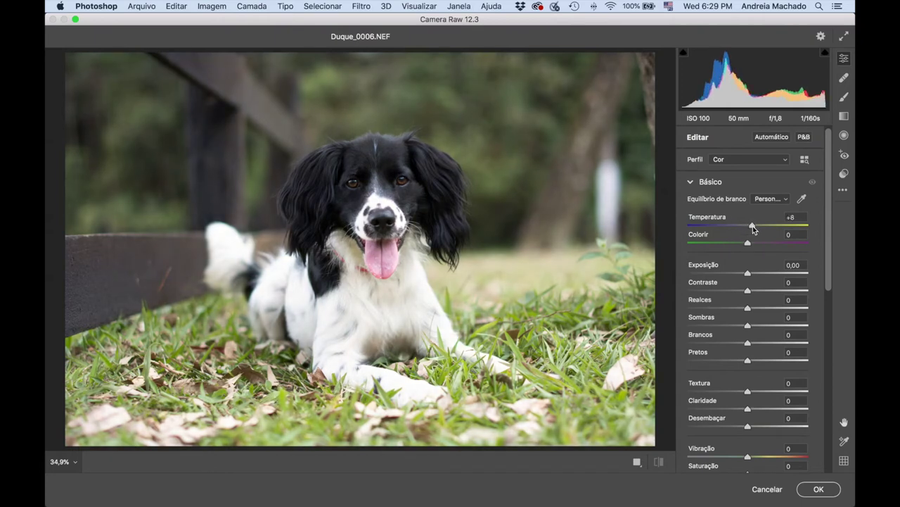
left_click(752, 226)
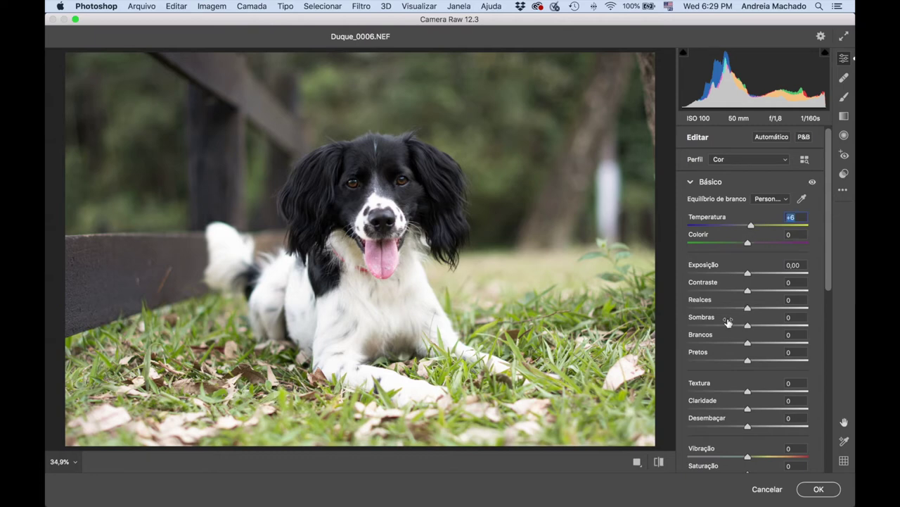
left_click(820, 491)
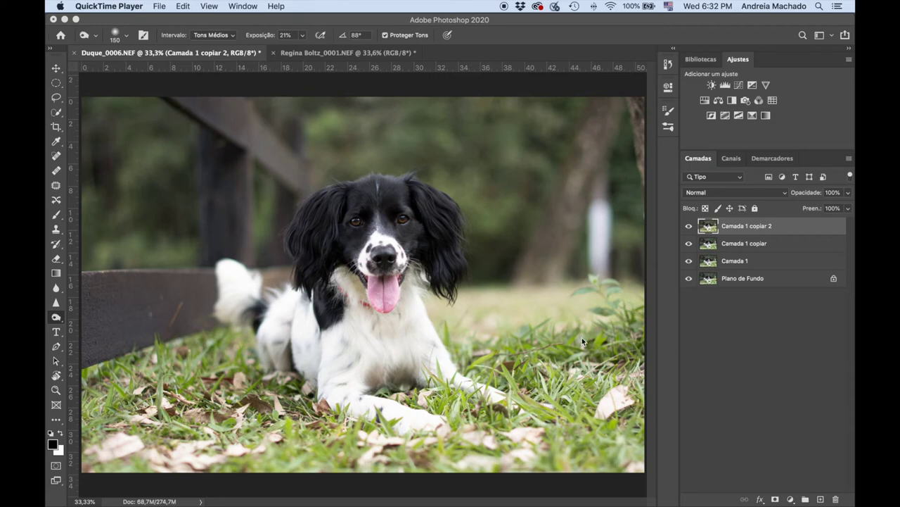
Duplicate the Camada 1 copiar 2 layer and set up a Camera Raw adjustment brush with exposure at -0,55
left_click(751, 200)
key("super+j")
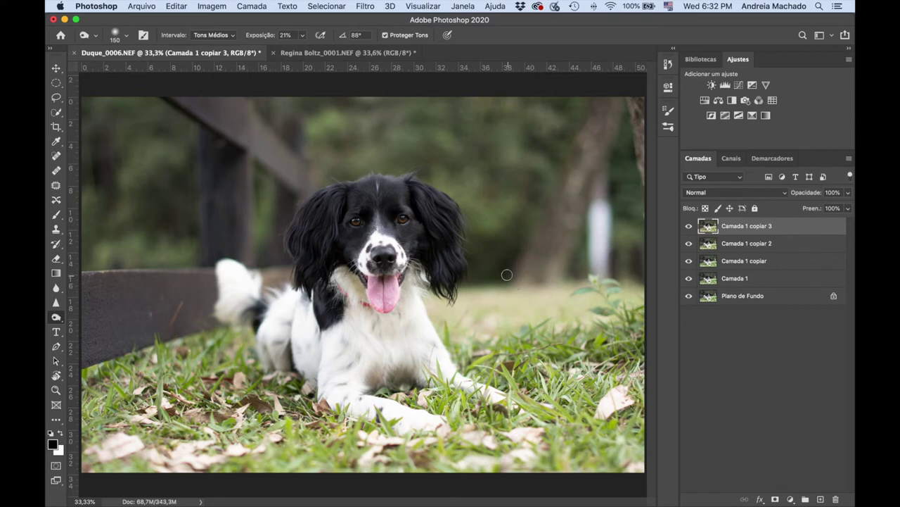
left_click(366, 7)
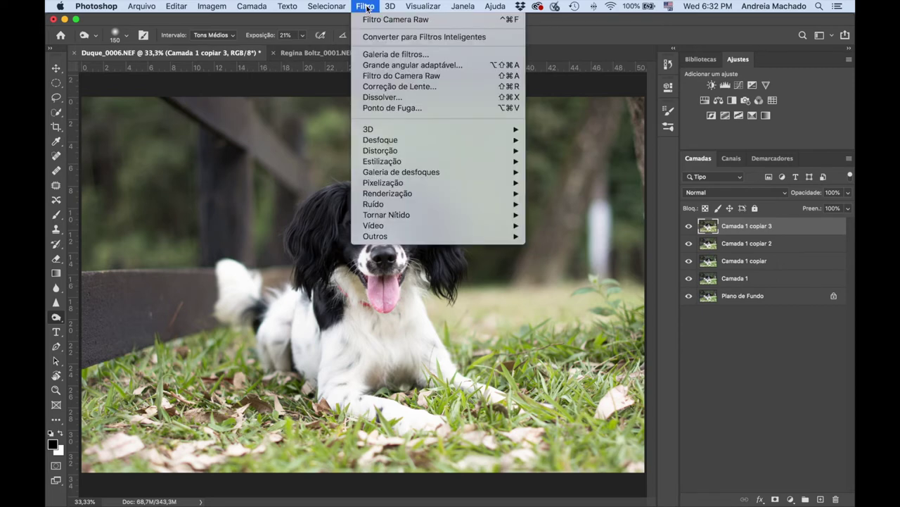
left_click(394, 76)
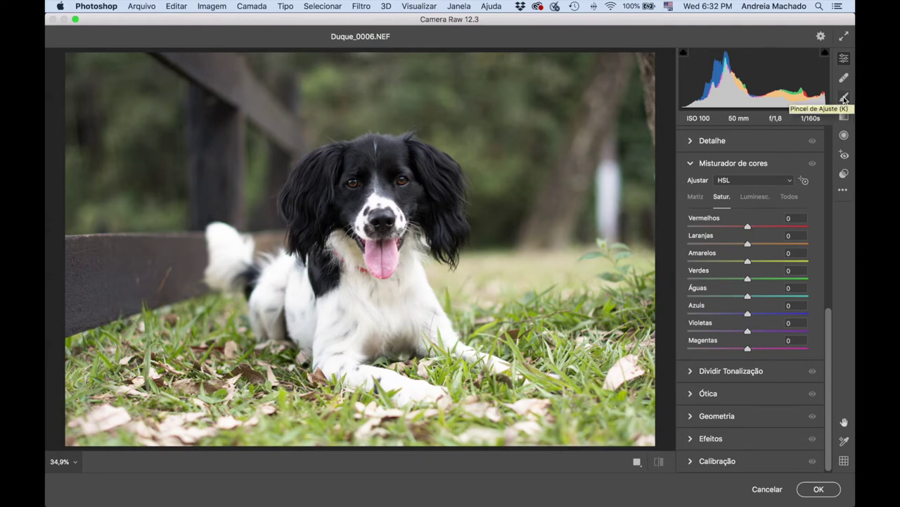
left_click(844, 98)
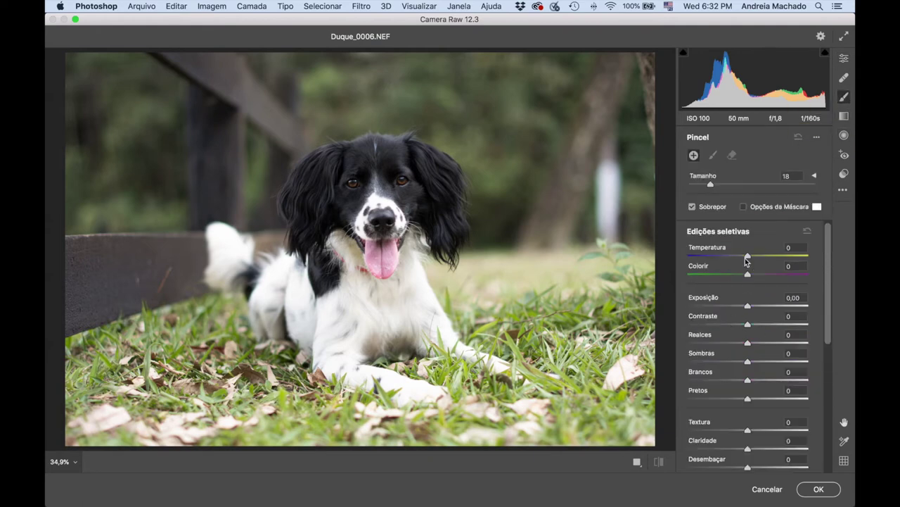
left_click_drag(750, 307, 739, 307)
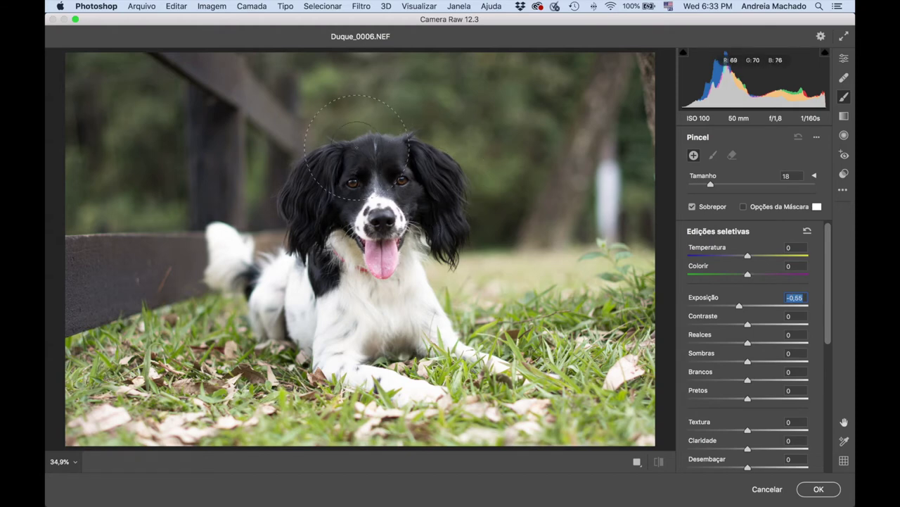
Paint the darkening adjustment around all edges of the photo, reducing the brush size from 18 to 9 along the way
left_click(492, 95)
mouse_move(623, 91)
left_mouse_down()
mouse_move(598, 161)
mouse_move(671, 281)
mouse_move(640, 303)
mouse_move(617, 368)
mouse_move(542, 430)
mouse_move(477, 453)
mouse_move(642, 400)
mouse_move(589, 458)
mouse_move(561, 471)
mouse_move(187, 420)
mouse_move(124, 353)
mouse_move(93, 281)
mouse_move(117, 237)
mouse_move(117, 195)
mouse_move(146, 140)
mouse_move(242, 78)
mouse_move(328, 56)
mouse_move(217, 45)
mouse_move(93, 48)
mouse_move(46, 86)
left_mouse_up()
mouse_move(86, 180)
left_mouse_down()
mouse_move(58, 273)
mouse_move(104, 336)
mouse_move(200, 427)
mouse_move(316, 444)
left_mouse_up()
key("bracketleft")
key("bracketleft")
key("bracketleft")
left_click_drag(323, 445, 508, 448)
mouse_move(653, 378)
left_mouse_down()
mouse_move(623, 386)
mouse_move(584, 251)
mouse_move(636, 106)
left_mouse_up()
left_click_drag(560, 53, 194, 88)
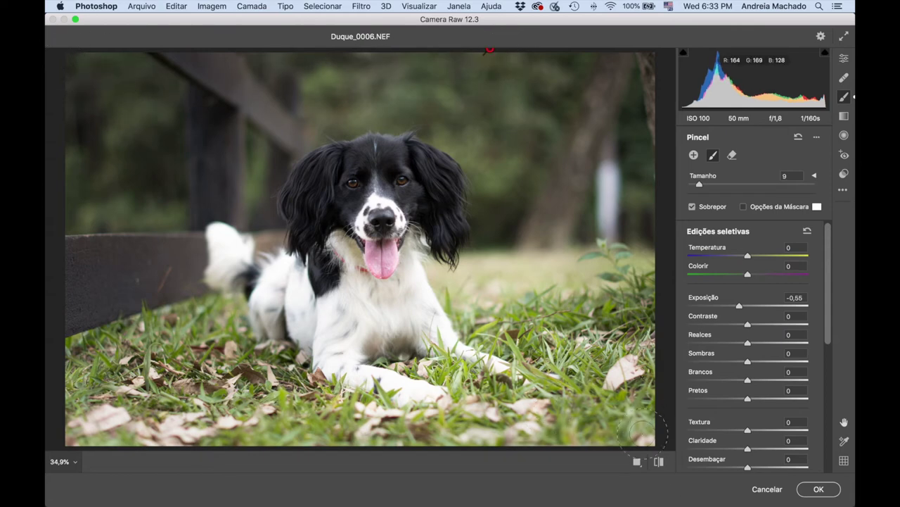
Compare the photo with the darkened edges against the default settings in Camera Raw
left_click(657, 461)
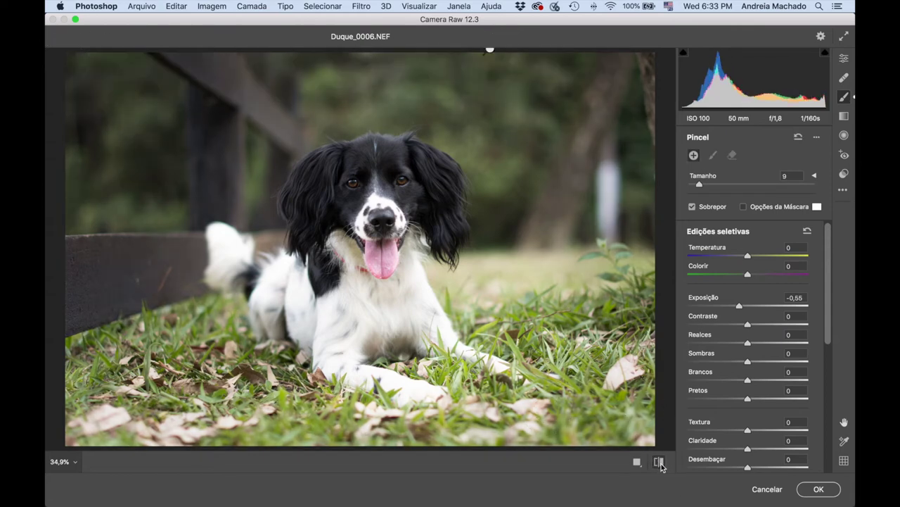
left_click(660, 463)
left_click(663, 464)
left_click(664, 466)
left_click(663, 466)
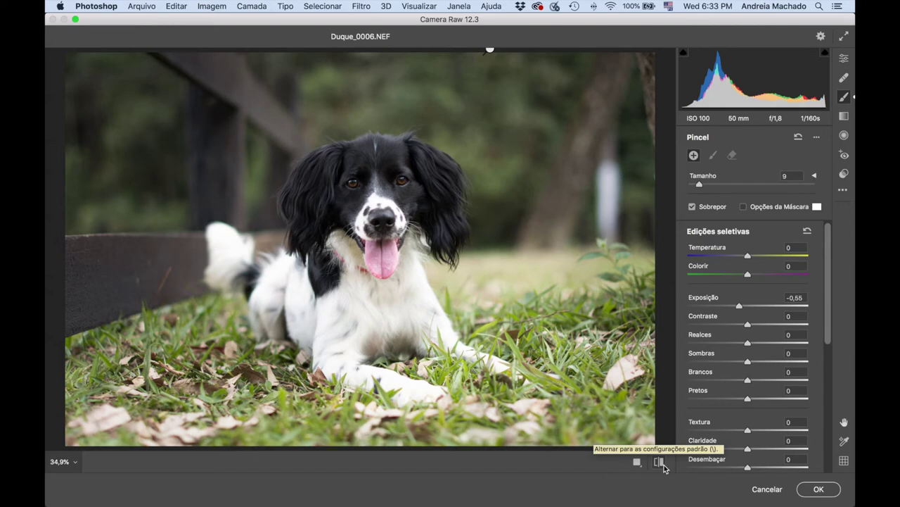
left_click(662, 464)
left_click(661, 464)
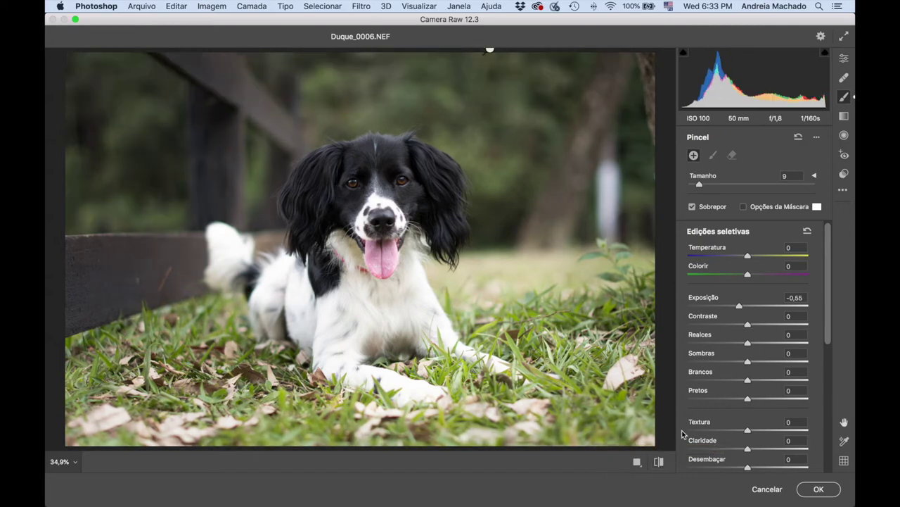
Select the painted edge adjustment and set its exposure to -1,10, trying -2,30 first
left_click(490, 50)
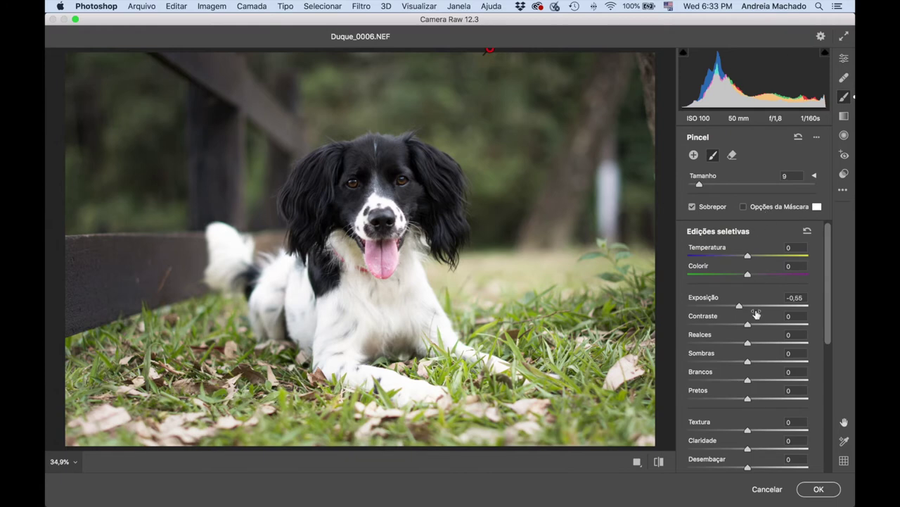
mouse_move(738, 309)
left_mouse_down()
mouse_move(721, 307)
mouse_move(781, 308)
mouse_move(712, 304)
left_mouse_up()
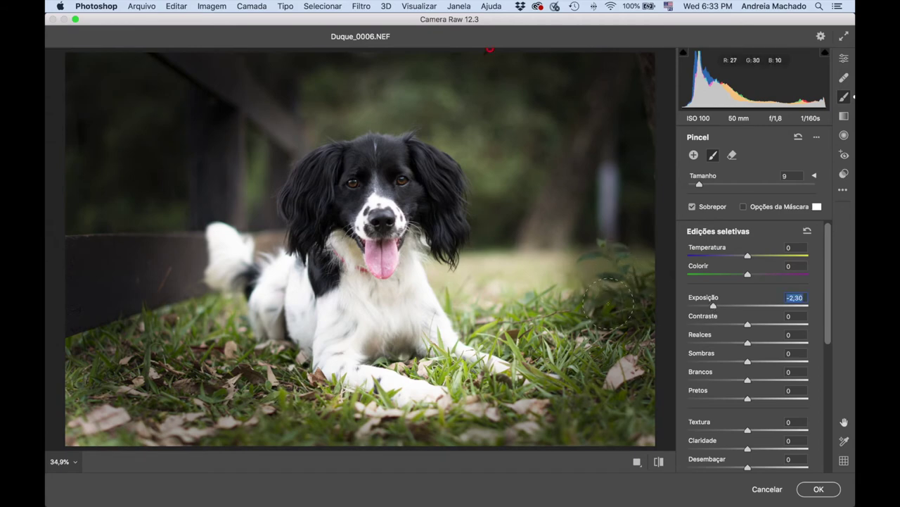
left_click_drag(712, 307, 732, 307)
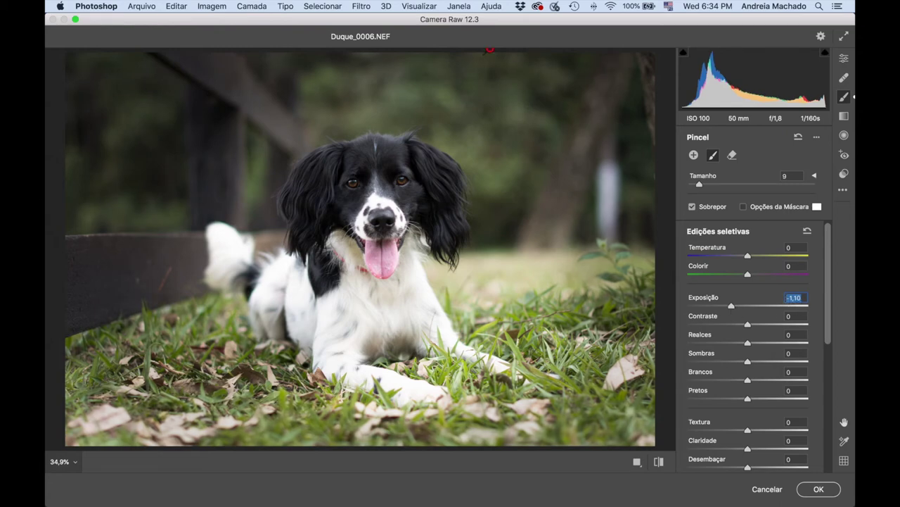
Compare the stronger edge darkening with the default settings, and apply the Camera Raw filter
left_click(659, 463)
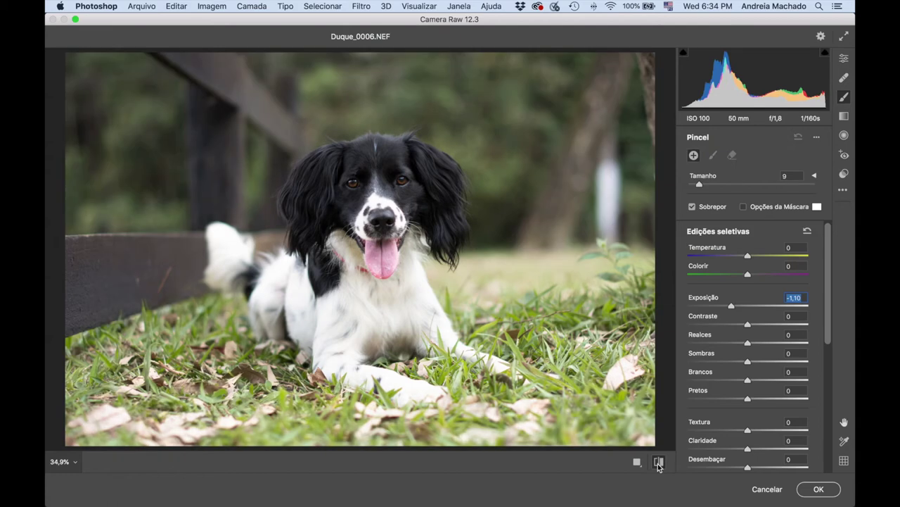
left_click(659, 462)
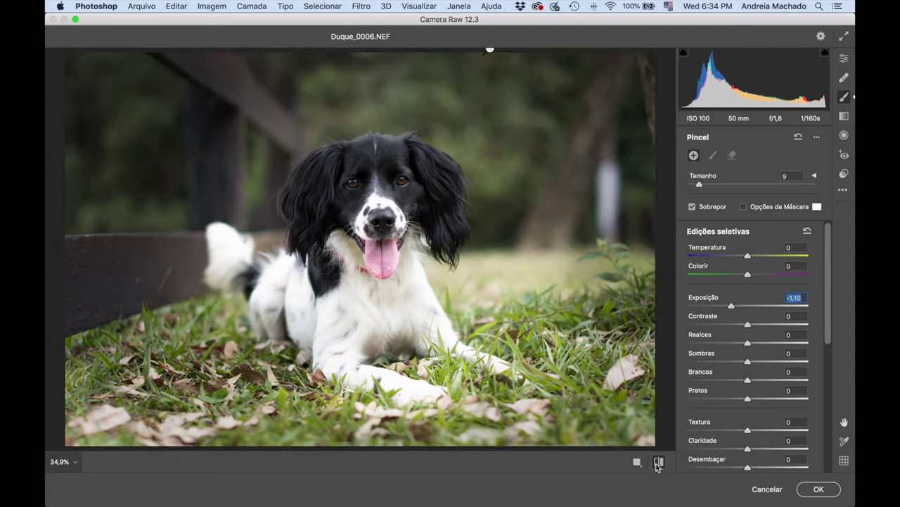
left_click(658, 462)
left_click(658, 462)
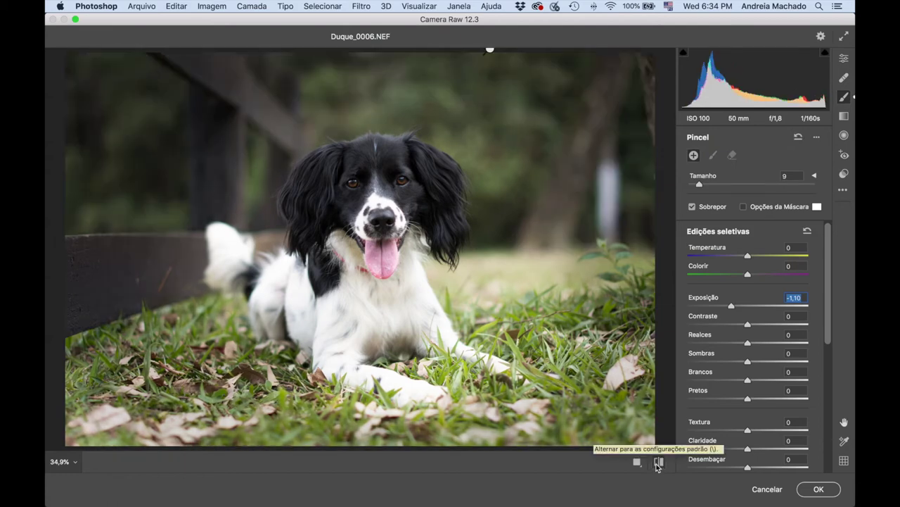
left_click(810, 491)
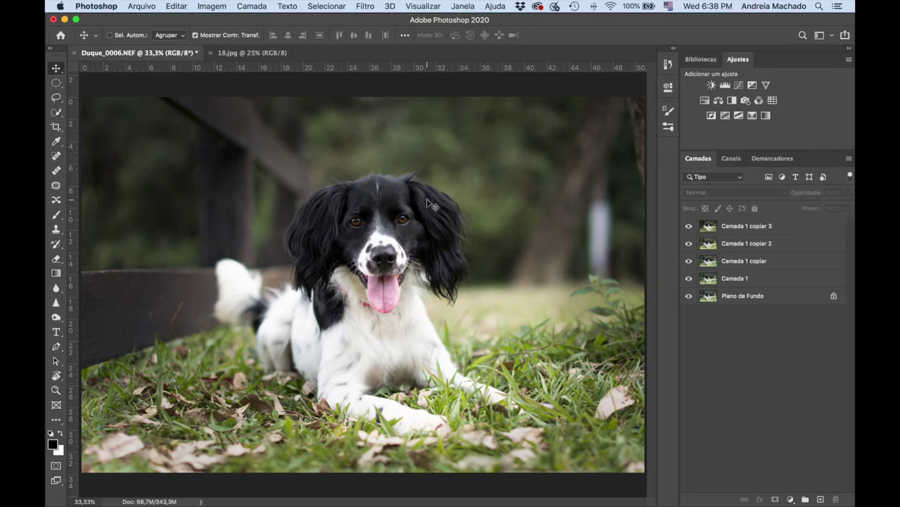
Paste the light flare image from 18.jpg into the Duque_0006.NEF dog photo as a new layer
left_click(259, 56)
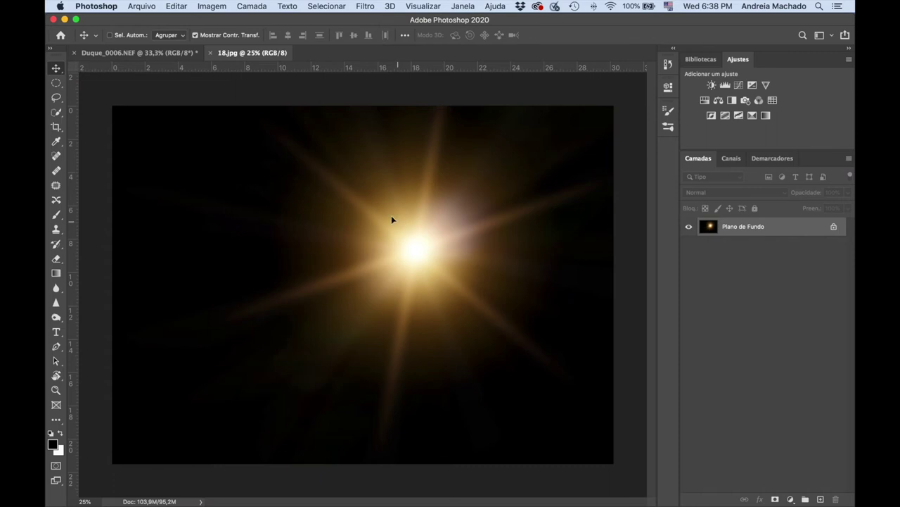
left_click(164, 55)
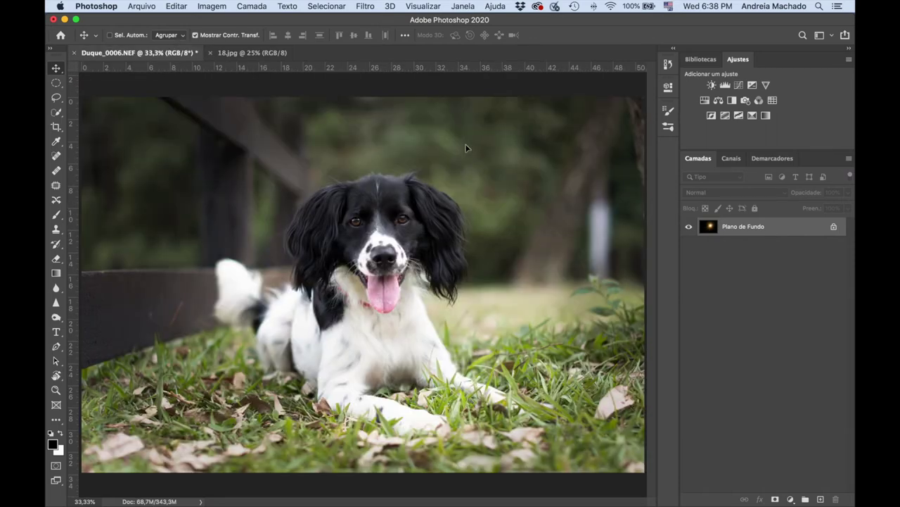
key("super+v")
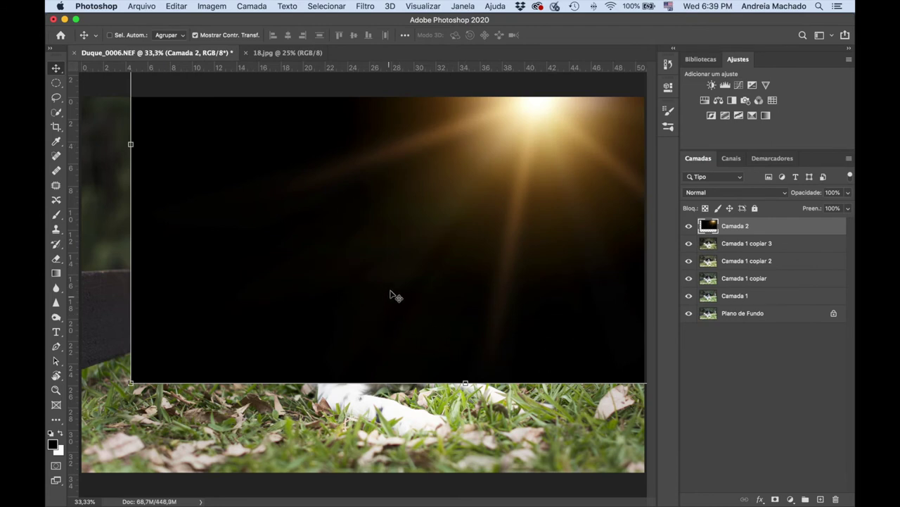
Set the flare layer's blend mode to Divisão and move the flare slightly left and down over the background trees
left_click(739, 197)
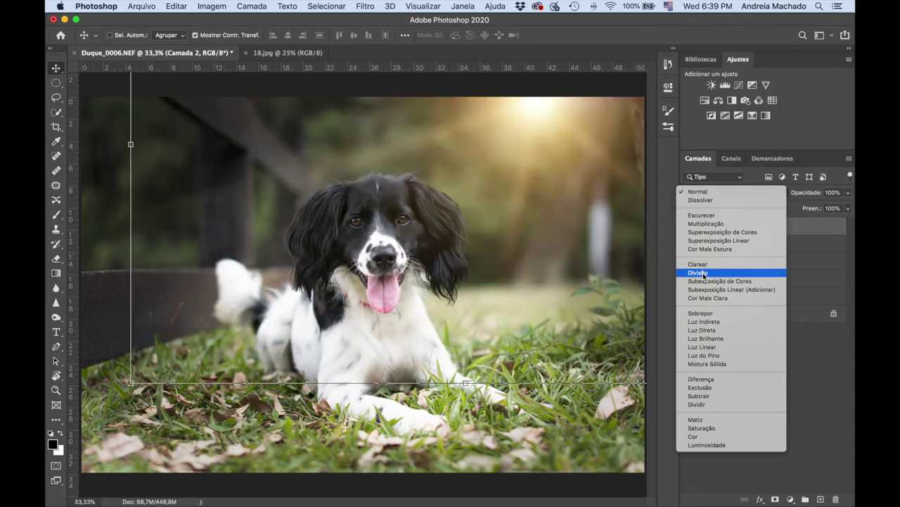
left_click(705, 274)
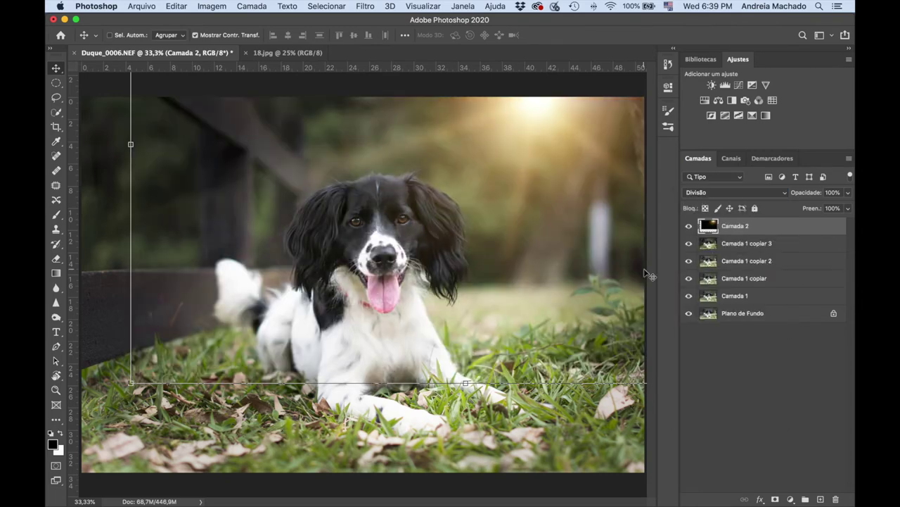
left_click_drag(541, 128, 522, 137)
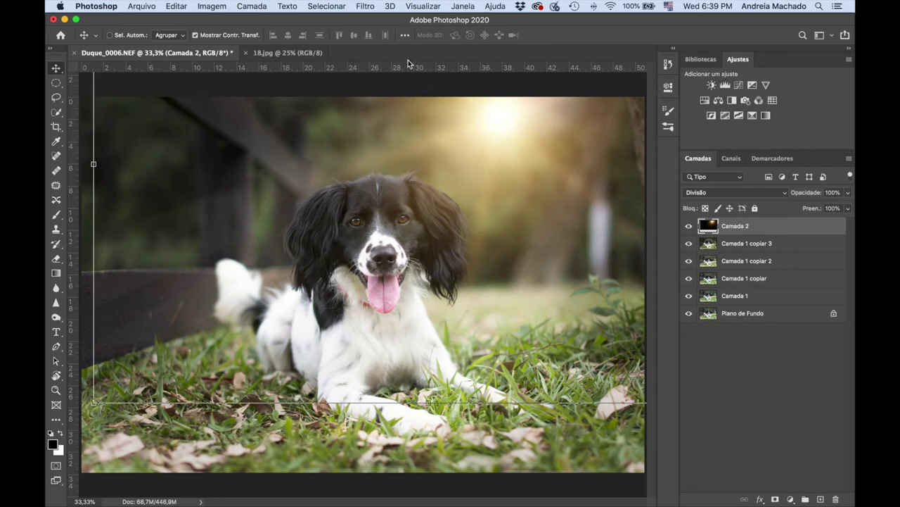
Apply a Gaussian blur with a radius of 30,0 pixels to the flare layer
left_click(367, 8)
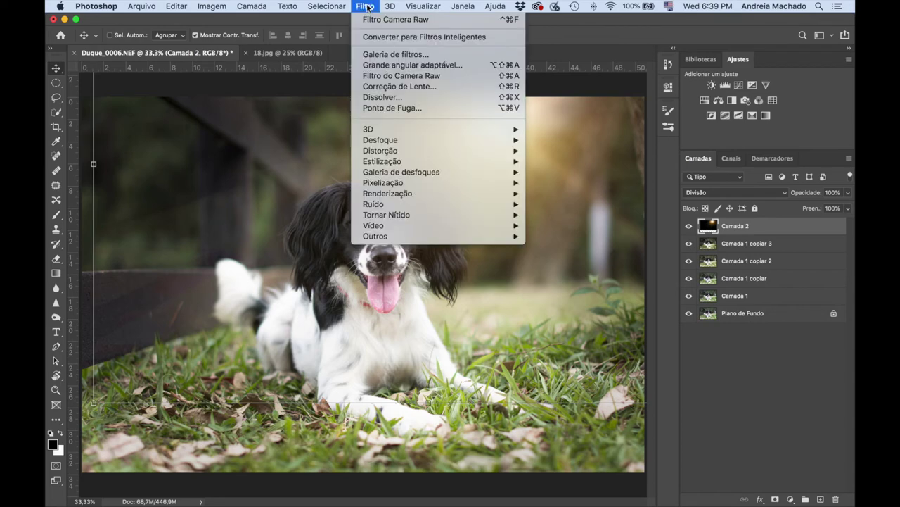
mouse_move(404, 143)
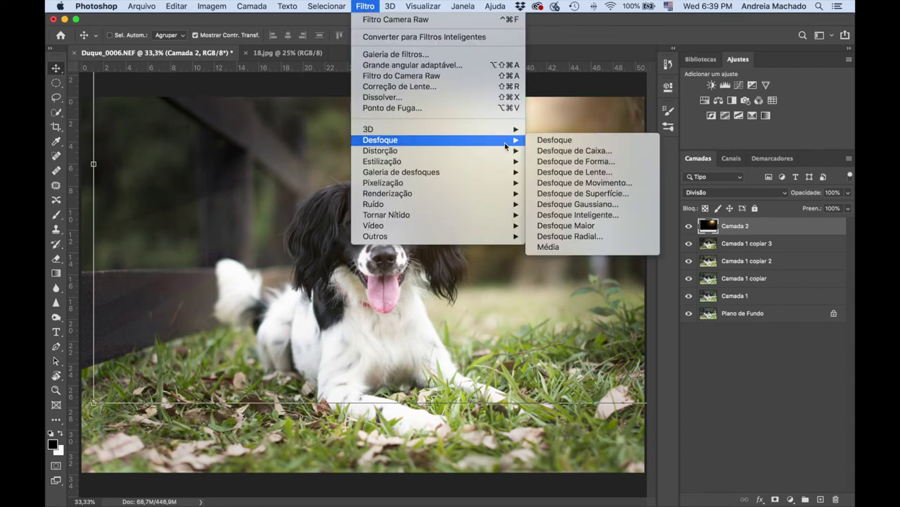
left_click(564, 206)
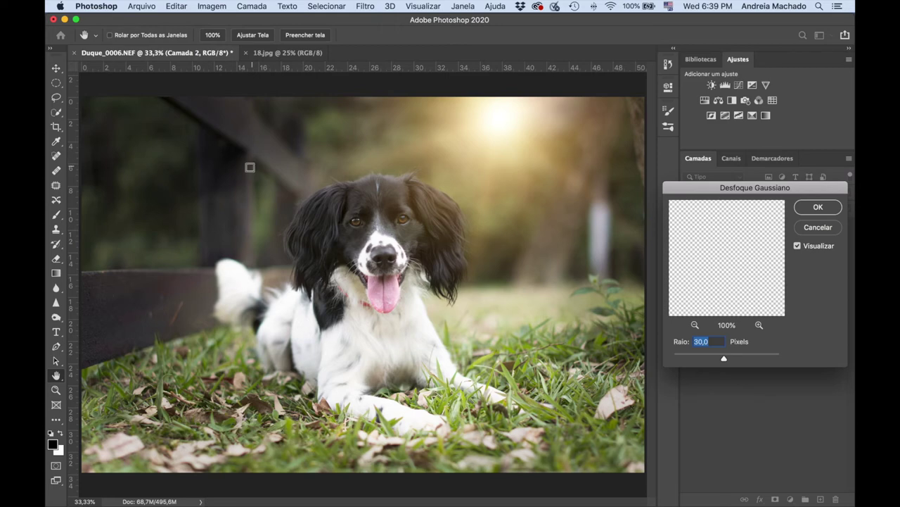
left_click(797, 247)
left_click(820, 207)
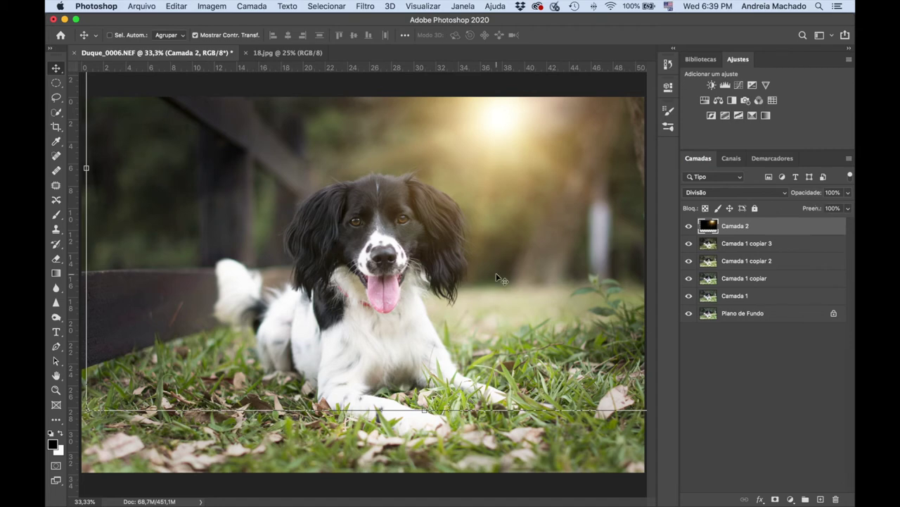
Move the flare's bright core above the photo's upper edge and slightly left, comparing the photo with and without the layer
left_click_drag(517, 154, 500, 69)
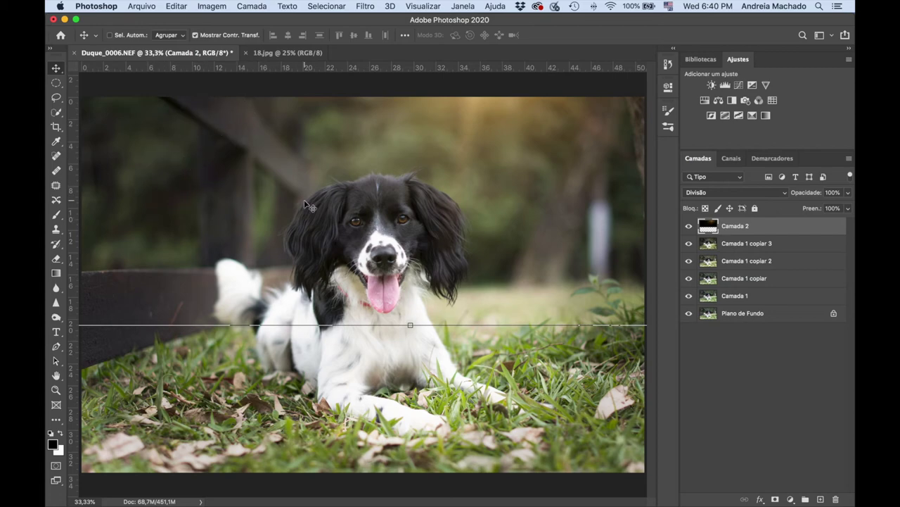
left_click(690, 226)
left_click(691, 226)
left_click(690, 226)
left_click(690, 227)
left_click(690, 226)
left_click(690, 227)
left_click(690, 226)
left_click(690, 226)
left_click_drag(499, 116, 474, 110)
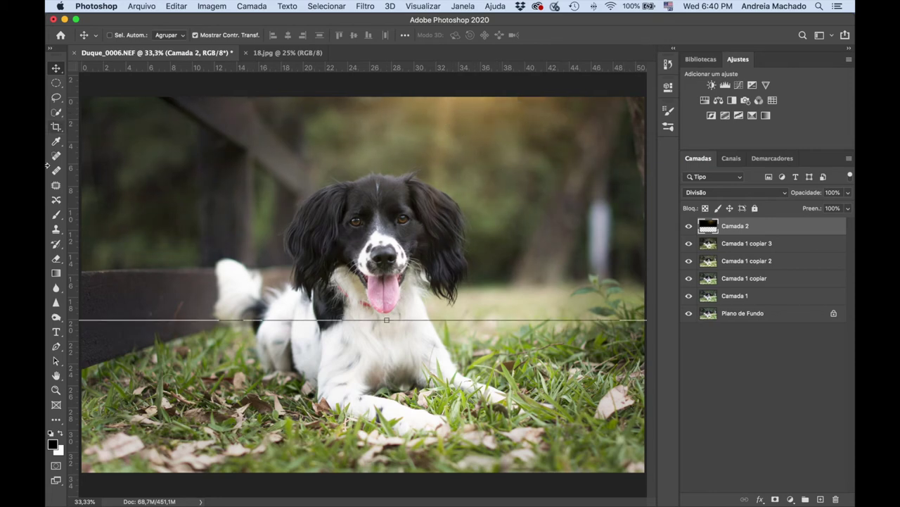
Erase the flare layer over the dark upper-left background with a soft 600 px eraser
left_click(55, 259)
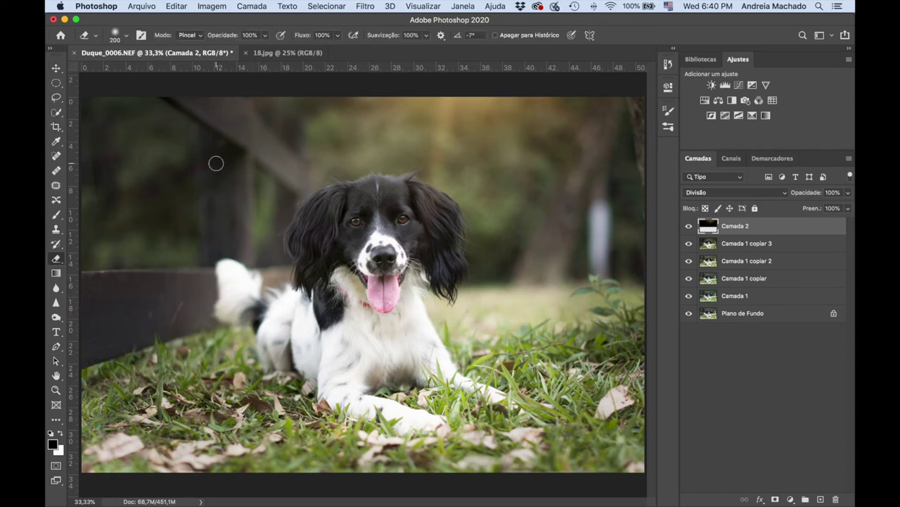
left_click(115, 37)
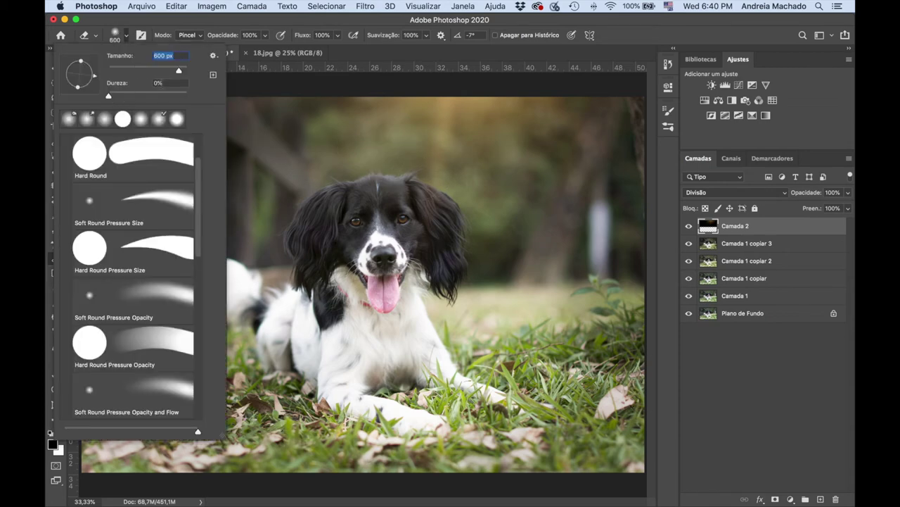
key("Return")
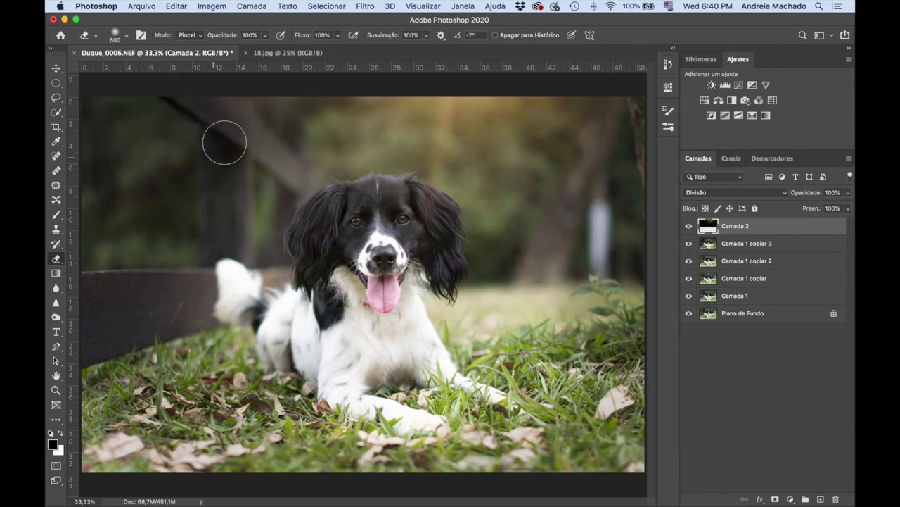
mouse_move(169, 151)
left_mouse_down()
mouse_move(129, 169)
mouse_move(177, 117)
left_mouse_up()
Enlarge the eraser to 1400 px and erase the flare over the wooden fence and the lower part of the photo
key("bracketright")
key("bracketright")
key("bracketright")
key("bracketright")
key("bracketright")
key("bracketright")
key("bracketright")
key("bracketright")
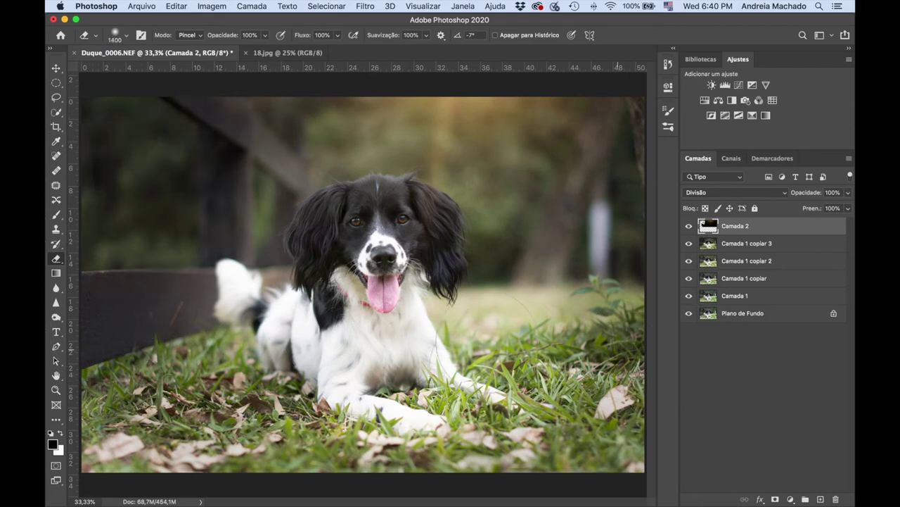
left_click(235, 149)
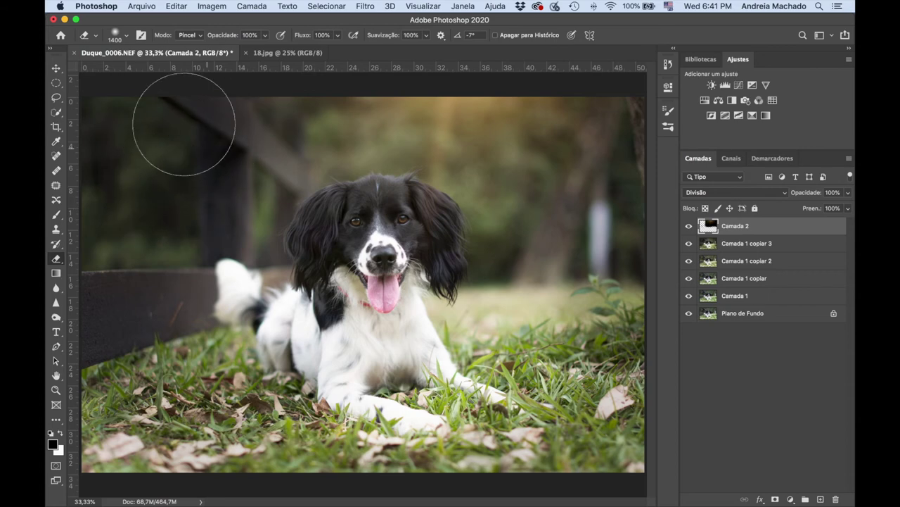
left_click(179, 306)
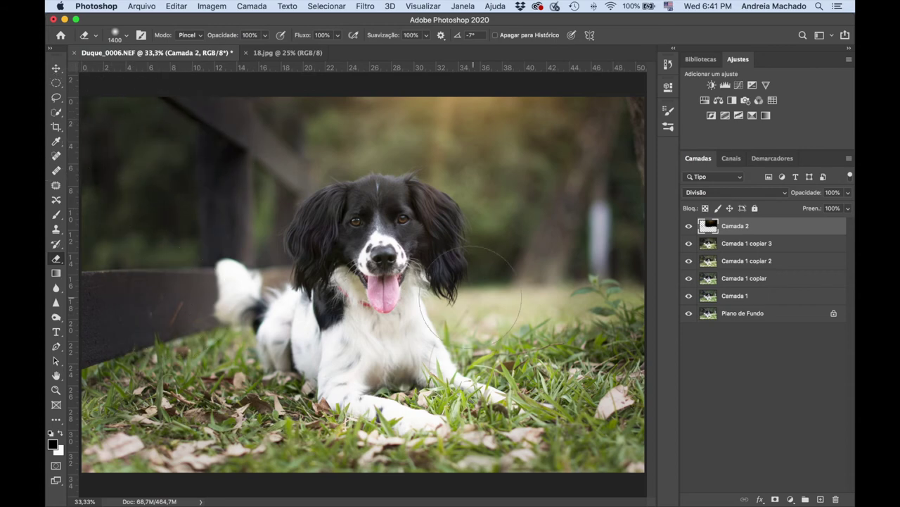
Compare the whole photo with the flare layer hidden and shown
left_click(689, 226)
left_click(689, 226)
left_click(688, 228)
left_click(688, 230)
left_click(688, 227)
left_click(688, 227)
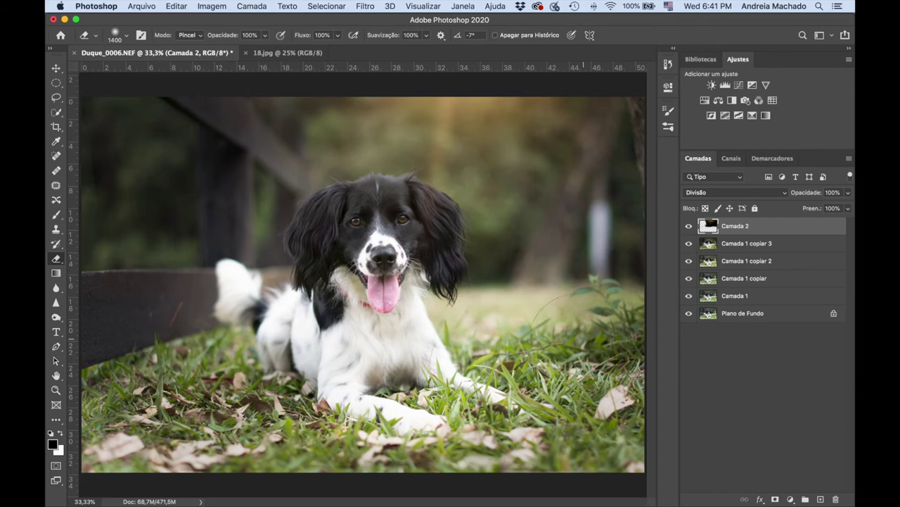
left_click(690, 227)
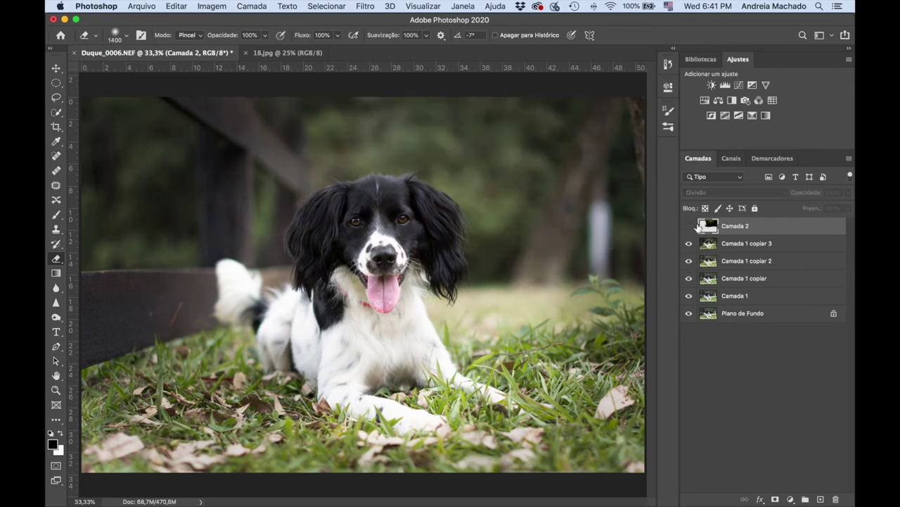
left_click(690, 226)
left_click(690, 226)
left_click(689, 226)
left_click(688, 225)
left_click(688, 226)
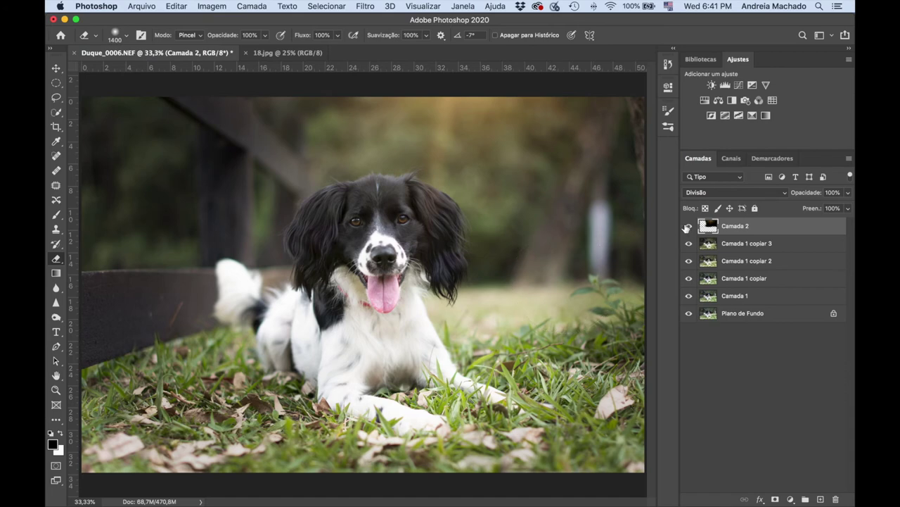
Reduce the eraser to 800 px and erase the flare haze over the dog's head
key("bracketleft")
key("bracketleft")
key("bracketleft")
key("bracketleft")
key("bracketleft")
key("bracketleft")
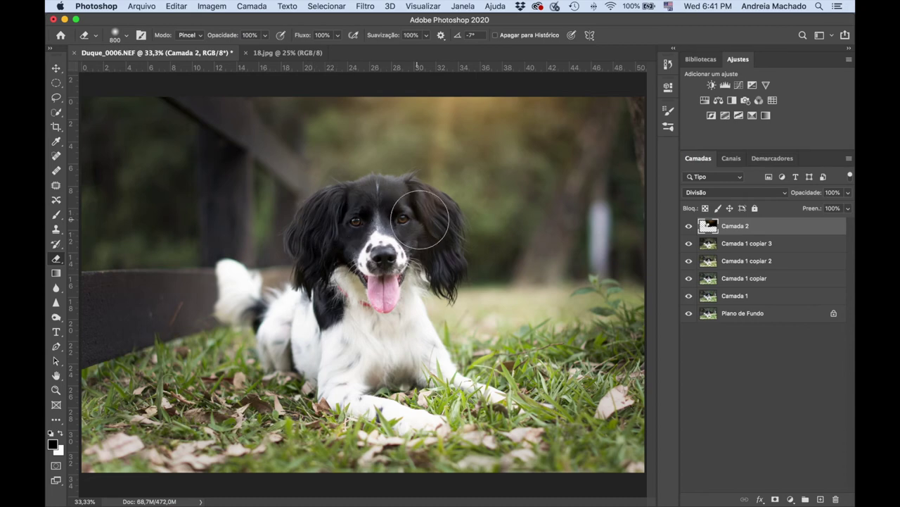
Examine the dog's head up close with the flare layer hidden and shown
key("super+plus")
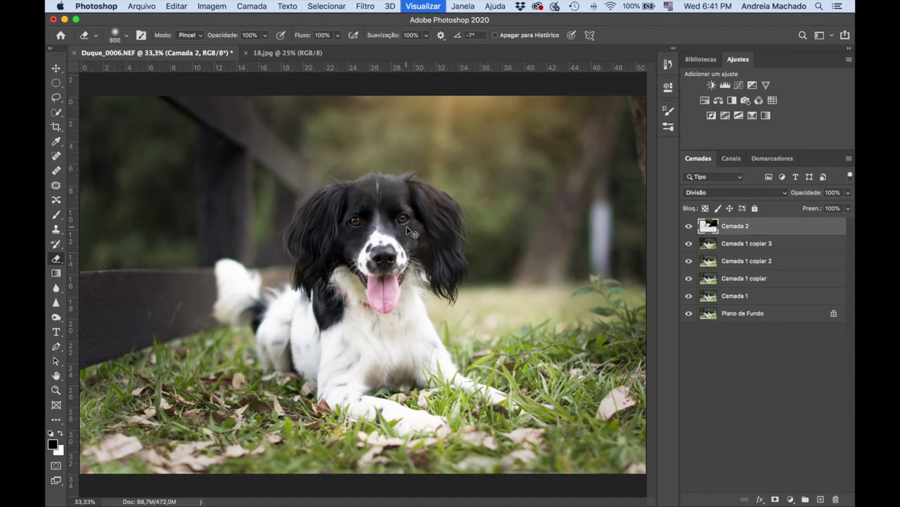
key("super+plus")
scroll(437, 225, "up", 2)
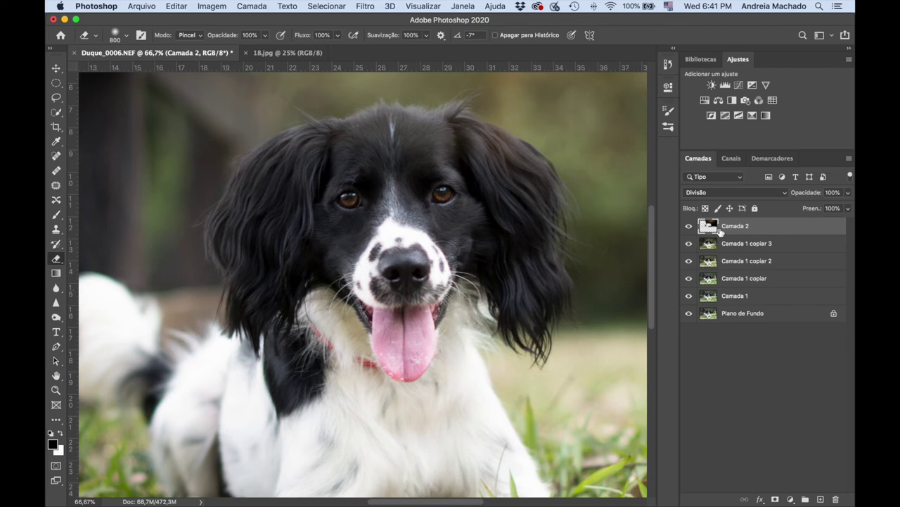
left_click(690, 226)
left_click(690, 226)
left_click(689, 226)
left_click(690, 226)
left_click(690, 226)
left_click(689, 226)
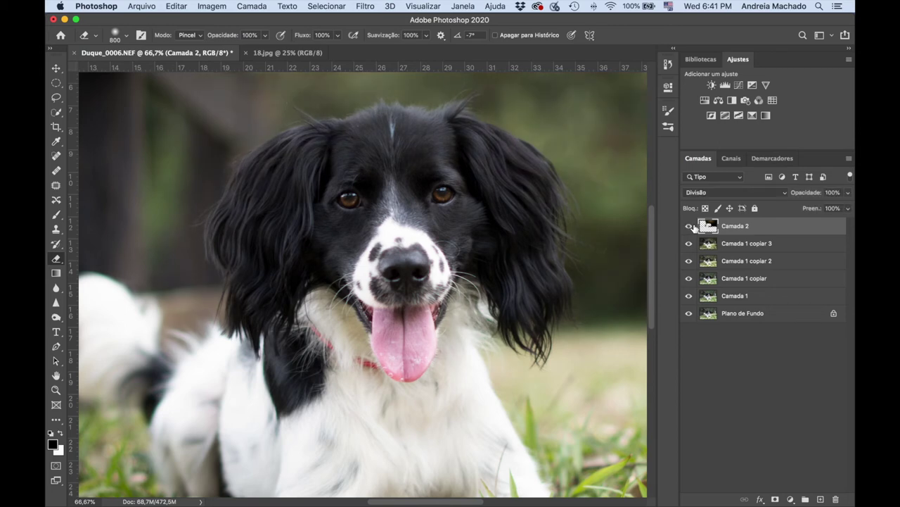
left_click(690, 226)
Reduce the eraser to 300 px and erase the remaining flare haze over the dog's fur
key("bracketleft")
key("bracketleft")
key("bracketleft")
key("bracketleft")
key("bracketleft")
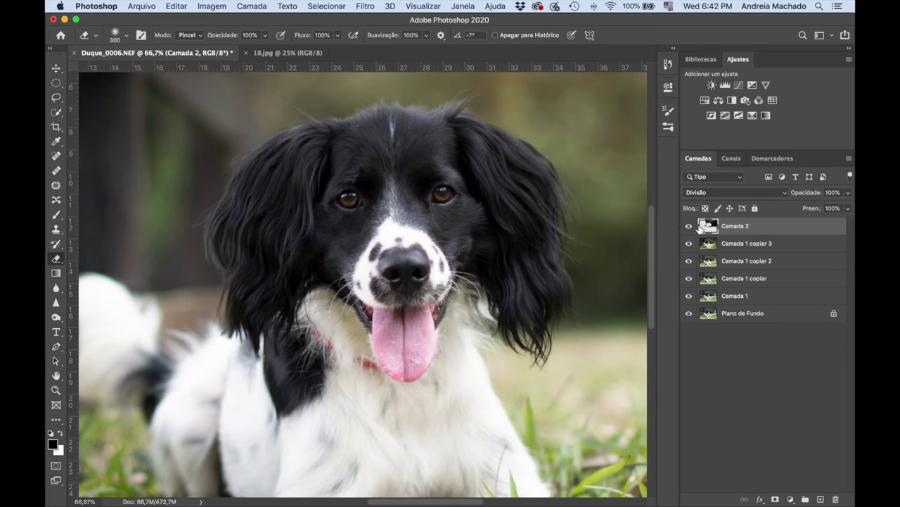
Check the cleaned fur against the hidden flare layer, and return to the full photo
left_click(689, 227)
left_click(689, 227)
left_click(689, 227)
left_click(688, 229)
left_click(688, 229)
left_click(687, 229)
left_click(686, 230)
left_click(688, 230)
left_click(690, 226)
left_click(689, 227)
left_click(689, 228)
left_click(688, 228)
key("super+0")
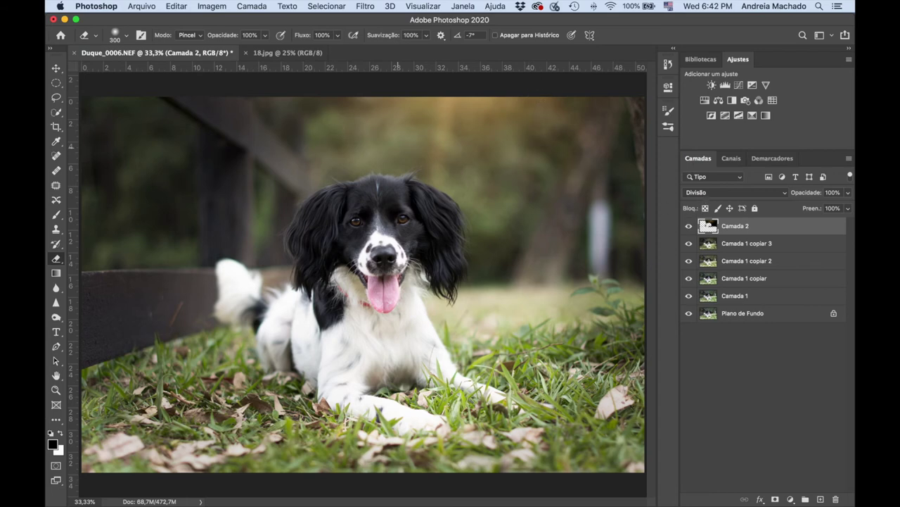
Merge Camada 2 and all the Camada 1 layers into a single layer above the background
left_click(764, 244, "shift")
left_click(758, 264, "shift")
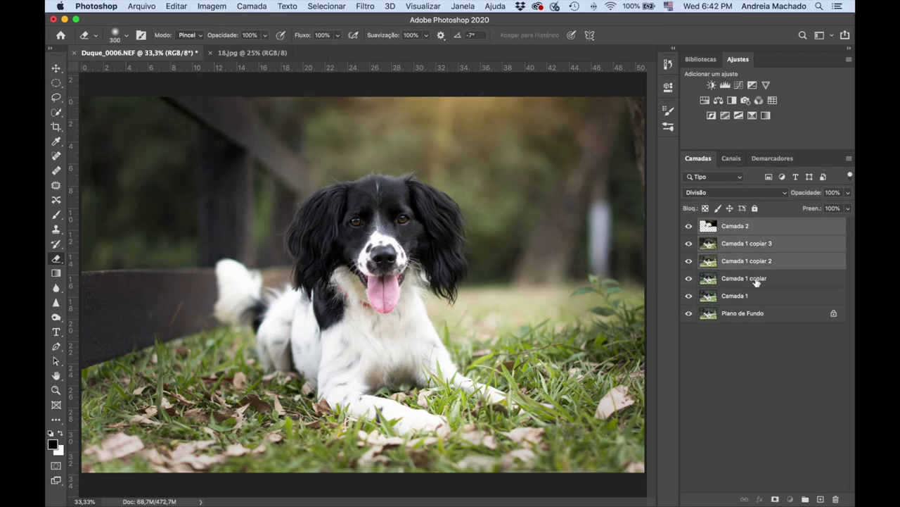
left_click(756, 280, "shift")
left_click(749, 298, "shift")
right_click(752, 299)
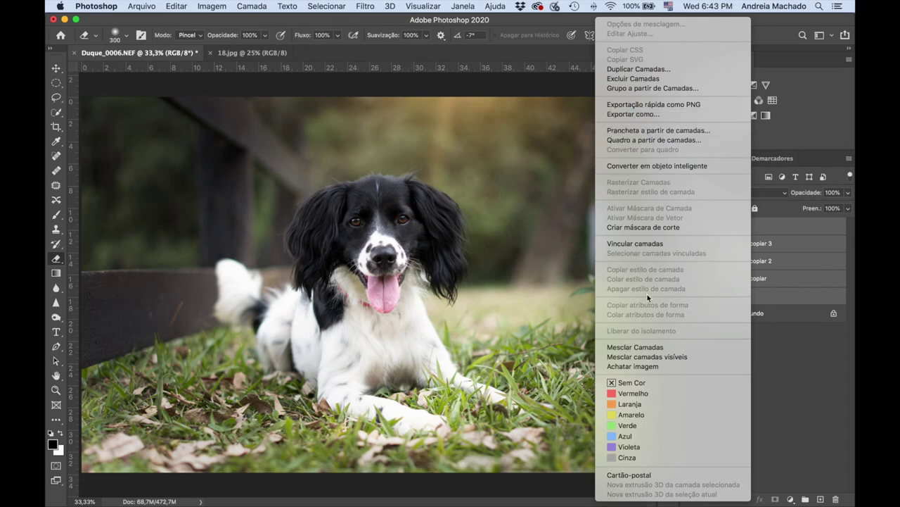
left_click(642, 347)
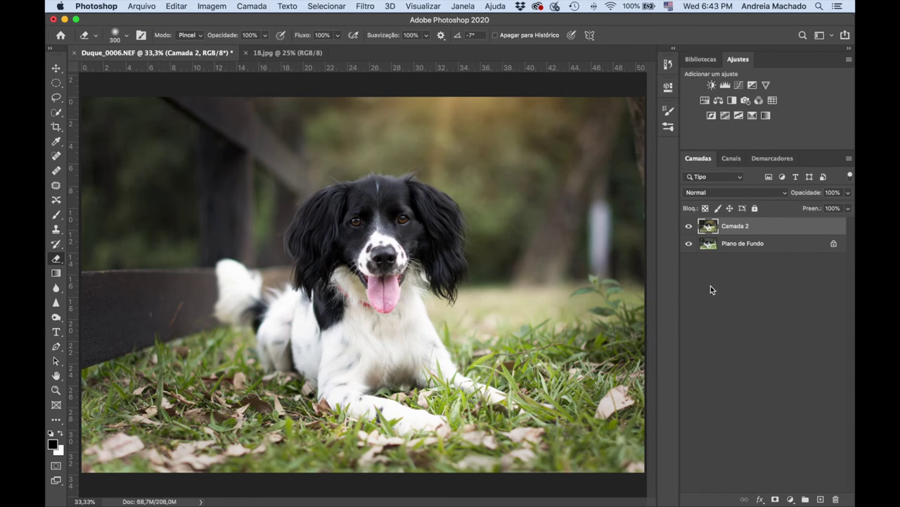
Compare the merged retouched layer with the original background photo
left_click(690, 226)
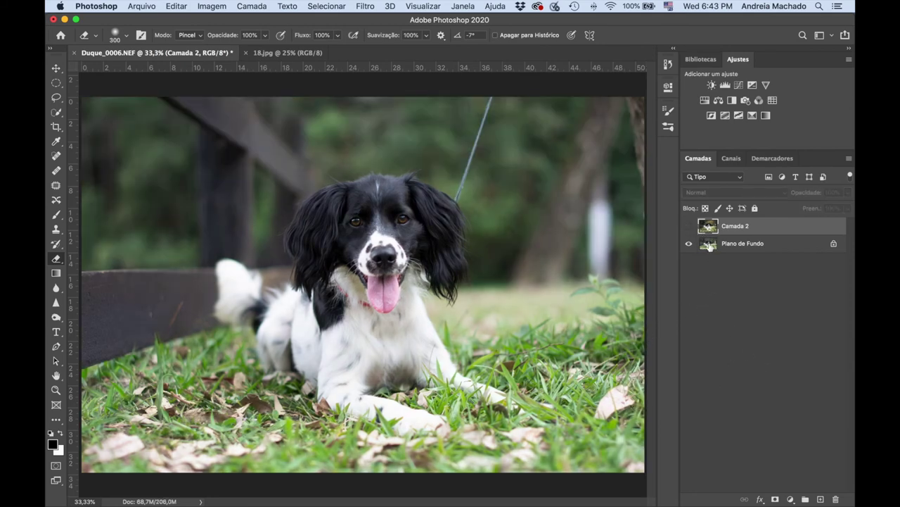
left_click(689, 226)
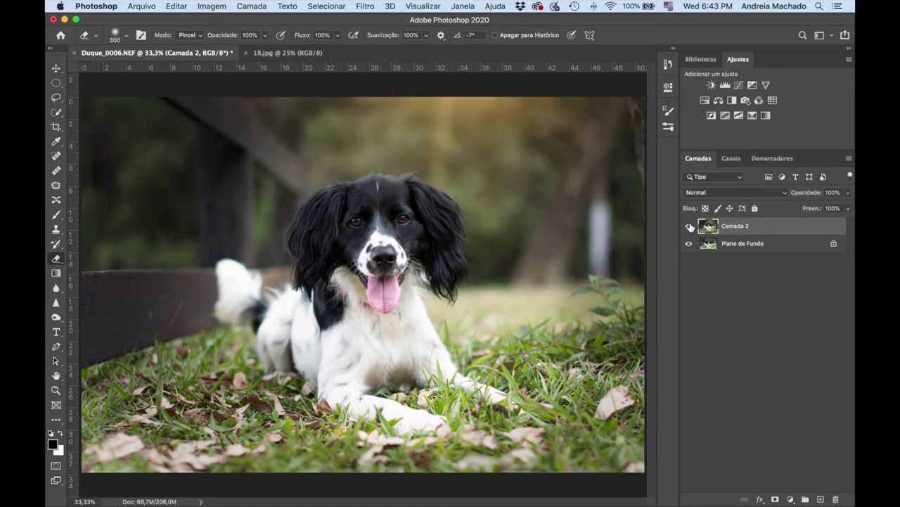
left_click(690, 226)
left_click(689, 226)
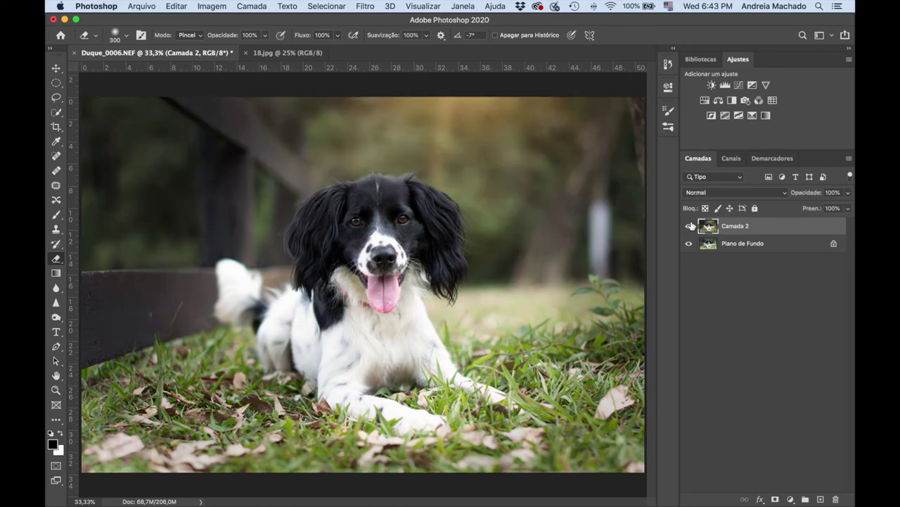
left_click(690, 226)
left_click(690, 226)
left_click(689, 226)
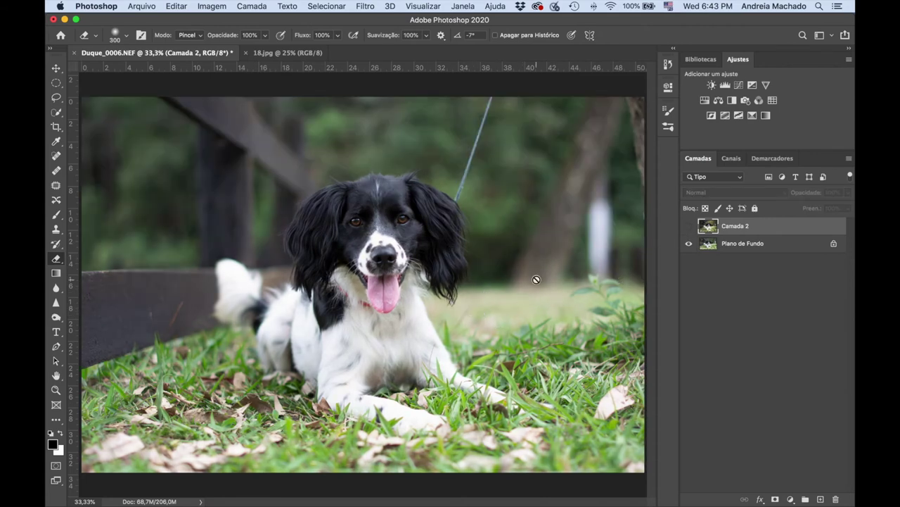
left_click(689, 226)
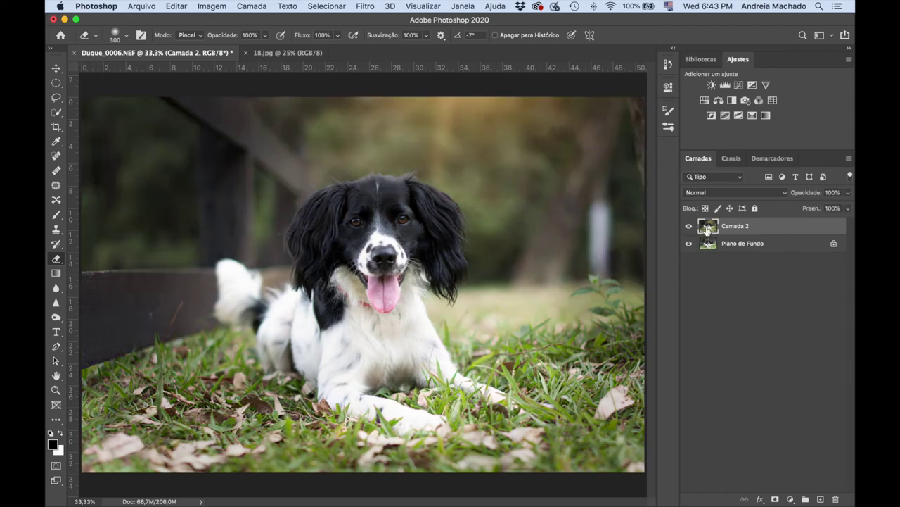